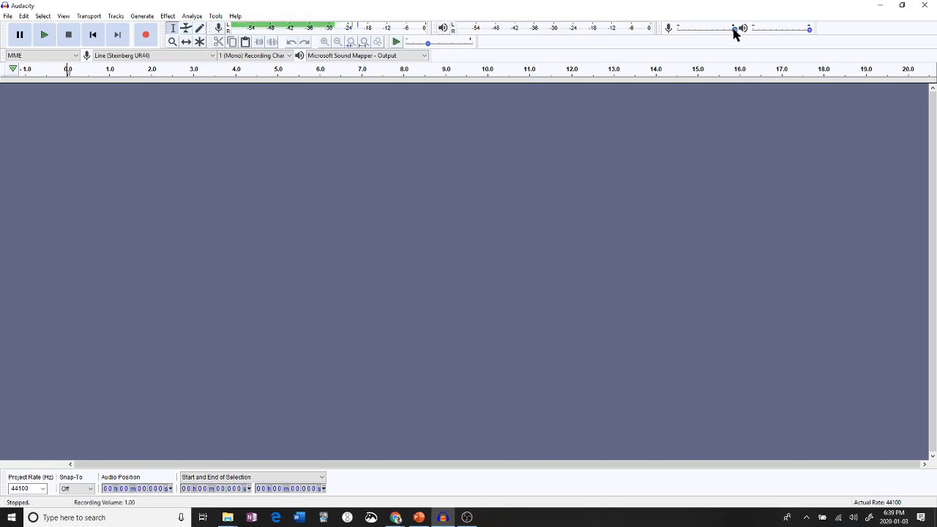
# Record a short test clip with the recording volume at 1.00 and play part of it back.
pyautogui.moveTo(734, 33)
pyautogui.mouseDown()
pyautogui.moveTo(722, 33)
pyautogui.moveTo(735, 34)
pyautogui.mouseUp()
pyautogui.click(147, 40)
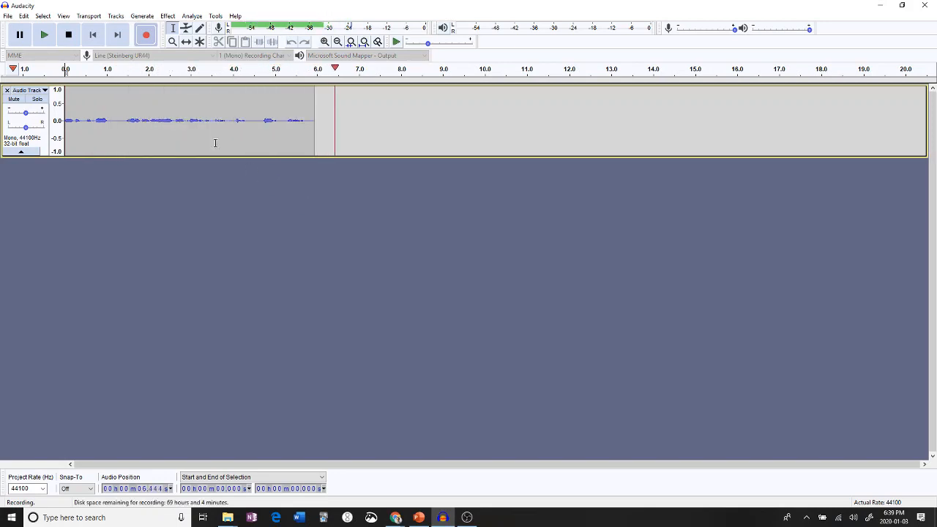
pyautogui.click(70, 37)
pyautogui.click(46, 37)
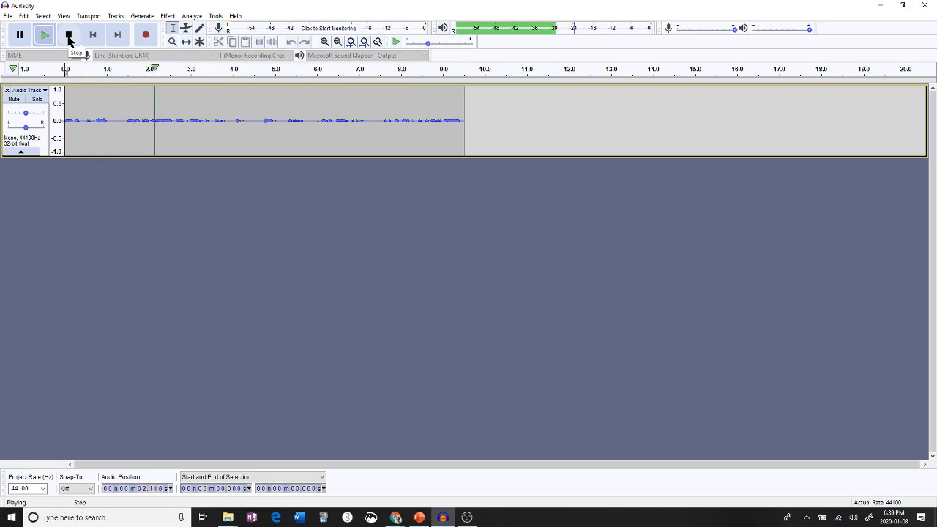
pyautogui.click(68, 37)
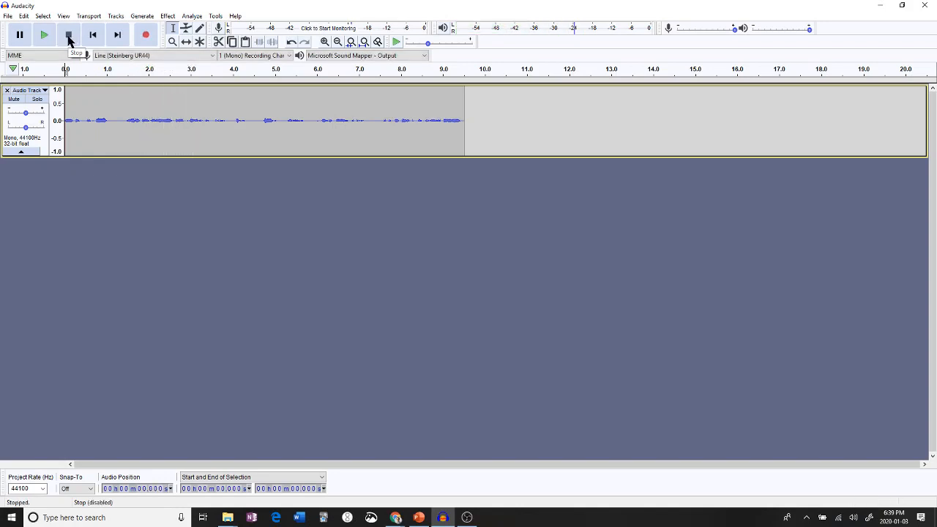
# Close the test recording without saving it.
pyautogui.hotkey('ctrl', 'w')
pyautogui.click(489, 255)
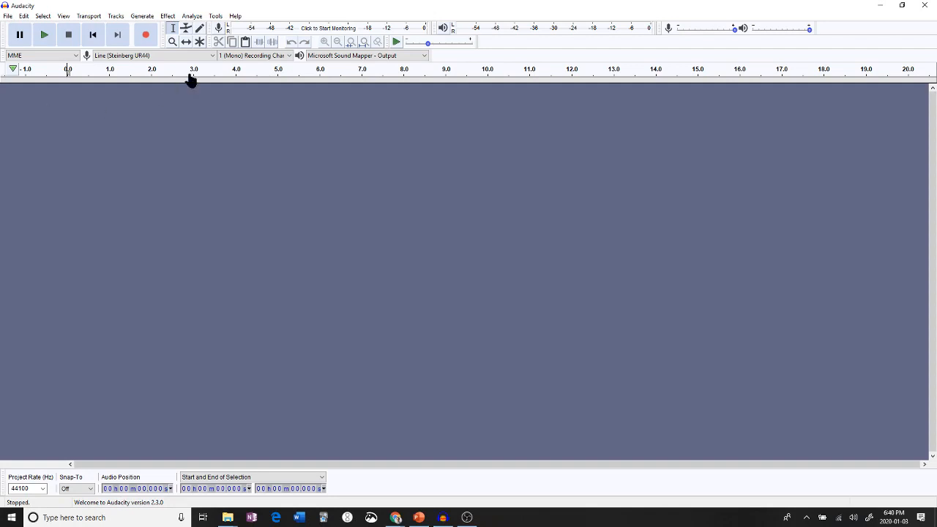
# Record a new voice track about 18 seconds long, leaving a few seconds of silence at its end.
pyautogui.click(395, 517)
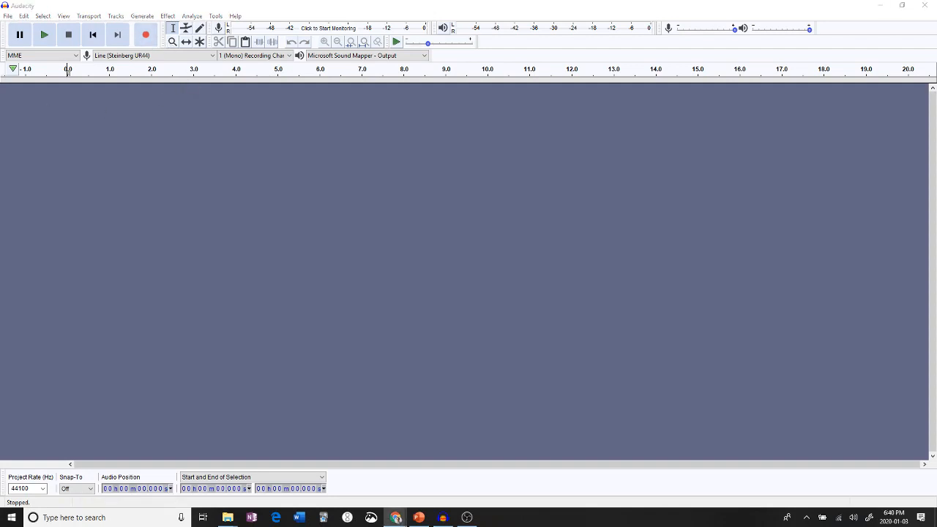
pyautogui.click(147, 36)
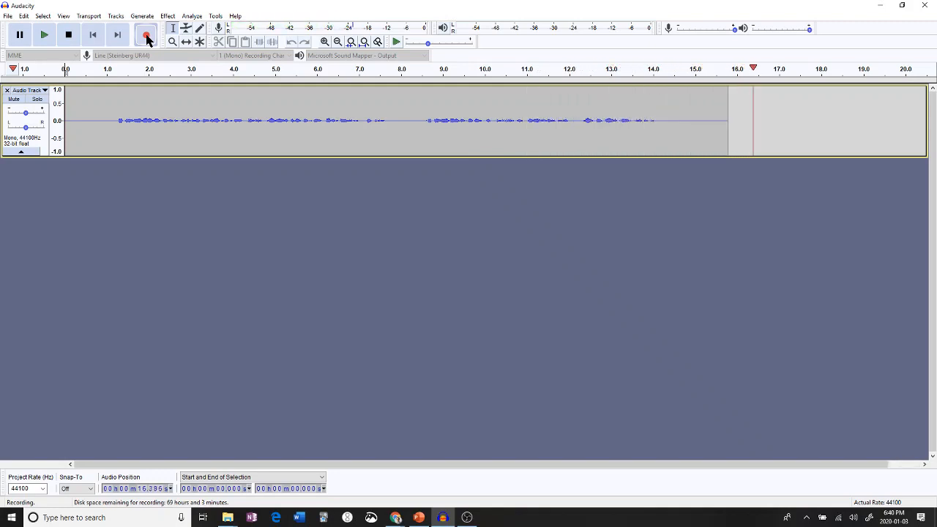
pyautogui.click(72, 38)
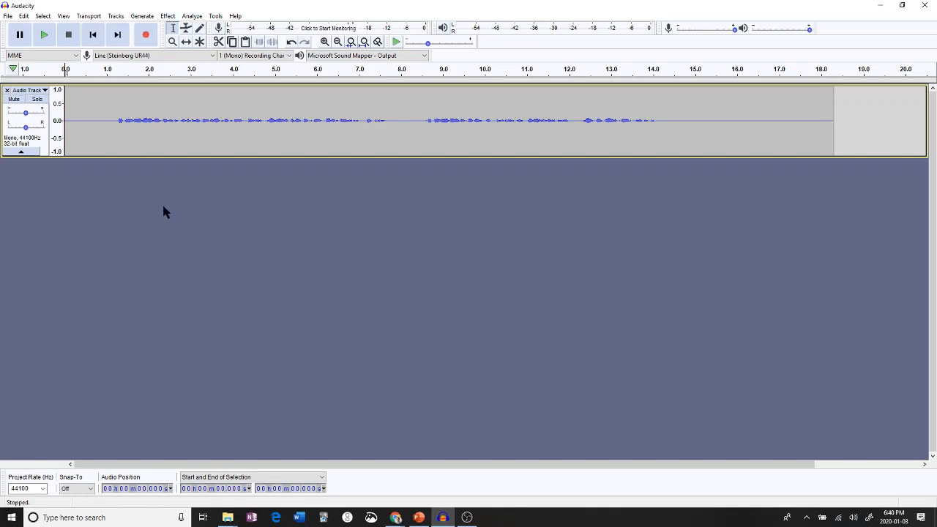
# Normalize the entire recording to a peak amplitude of -0.0 dB with DC offset removal enabled.
pyautogui.hotkey('ctrl', 'a')
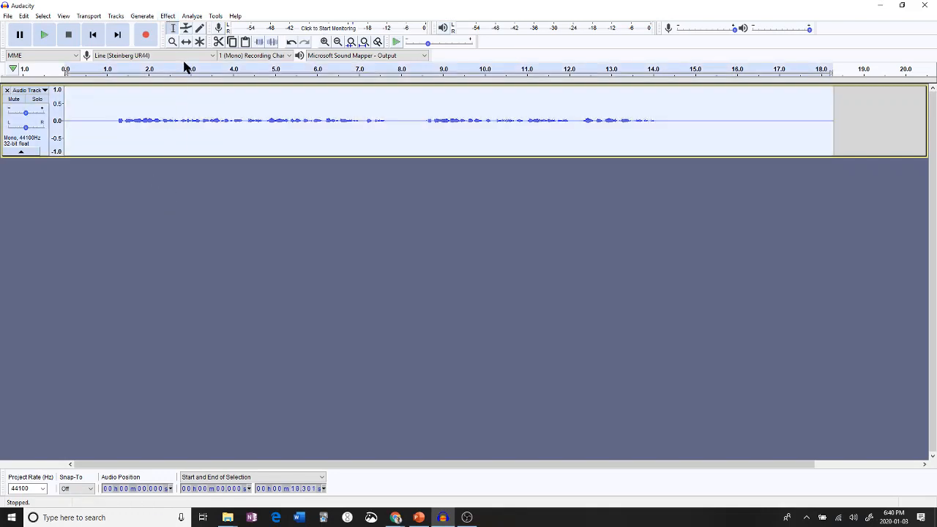
pyautogui.click(168, 16)
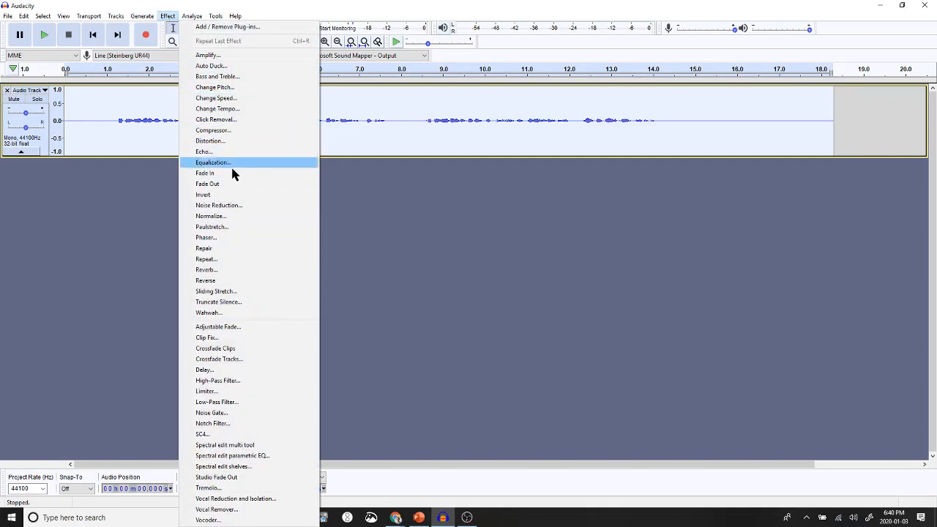
pyautogui.click(228, 219)
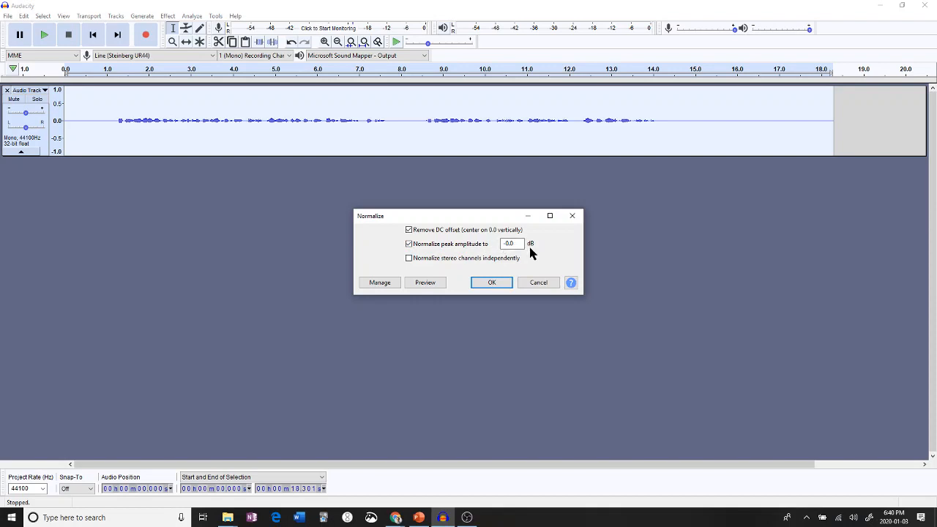
pyautogui.click(491, 284)
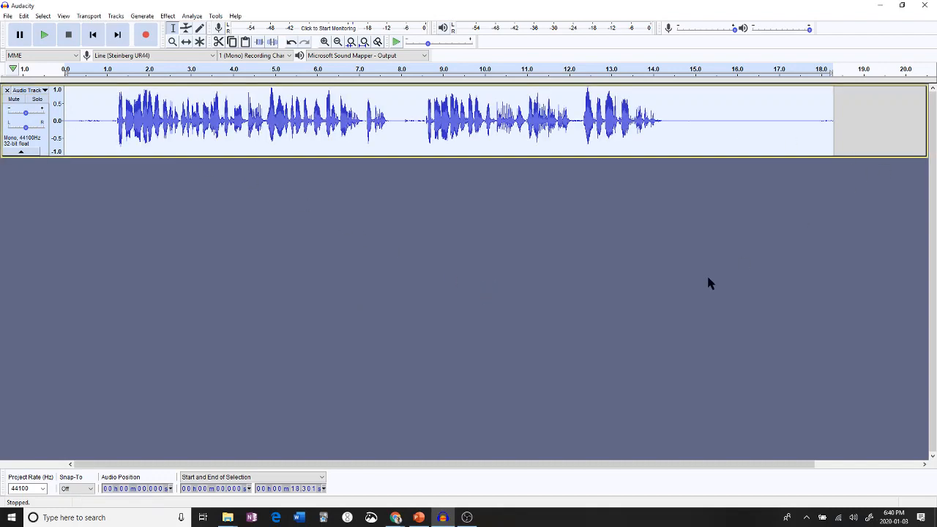
# Listen to the silent stretch from about 15.3 to 17.3 seconds and capture it as the Noise Reduction profile.
pyautogui.click(710, 117)
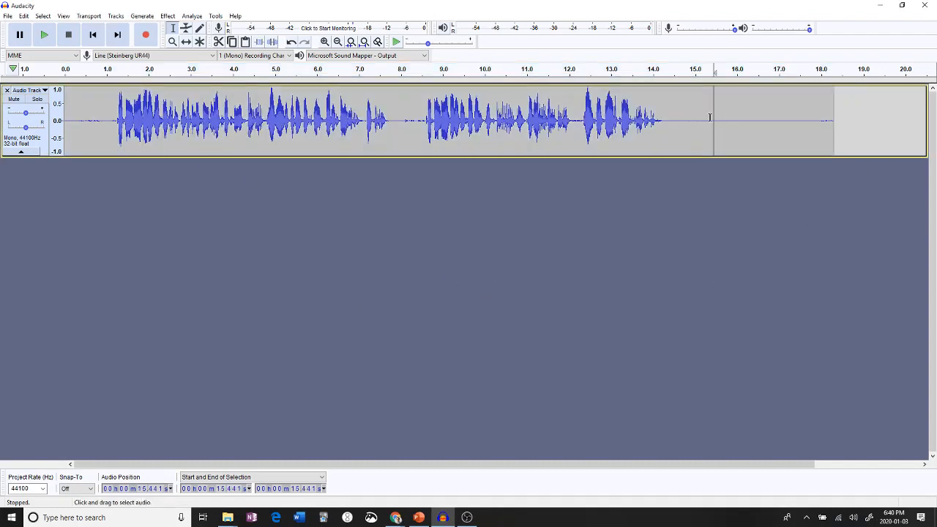
pyautogui.moveTo(707, 118); pyautogui.dragTo(791, 118)
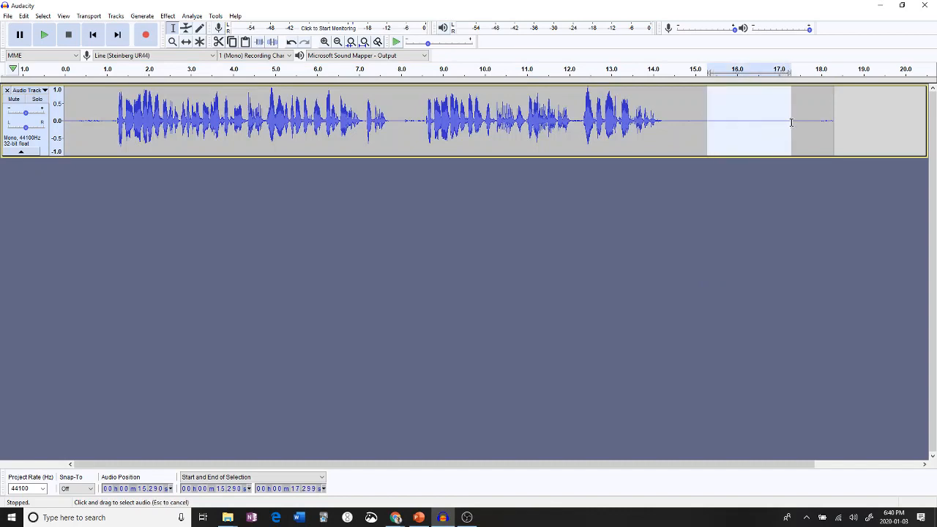
pyautogui.click(47, 35)
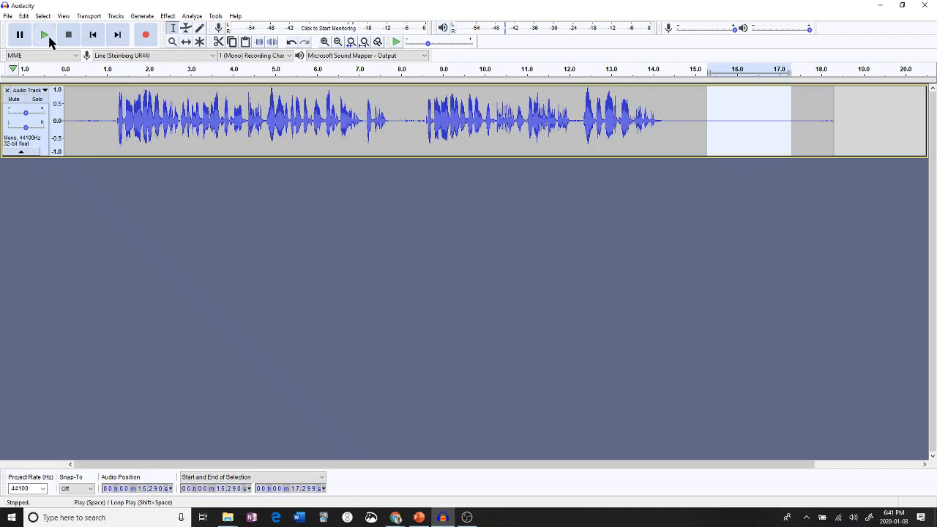
pyautogui.click(169, 16)
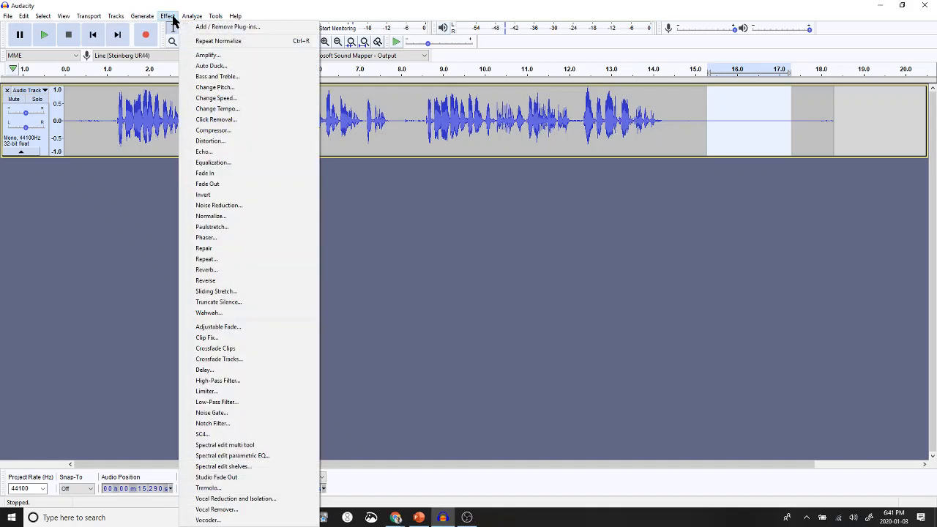
pyautogui.click(231, 208)
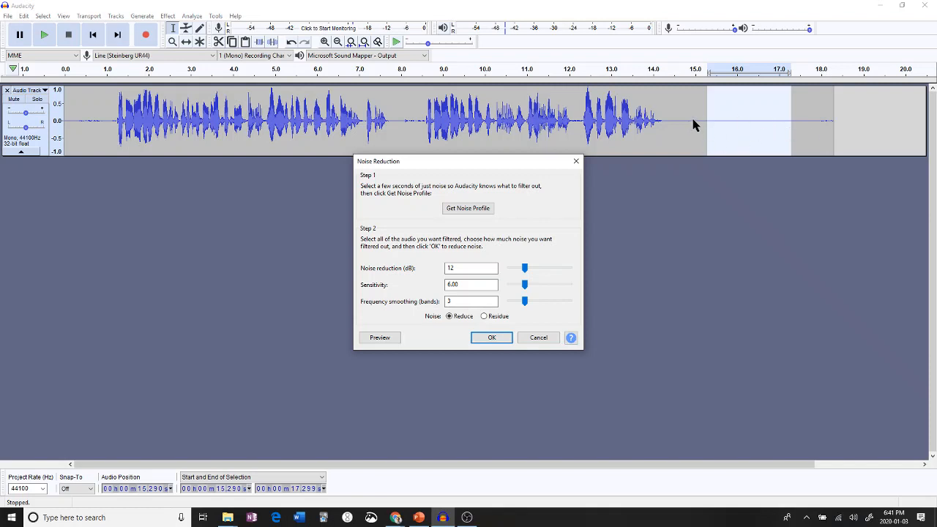
pyautogui.click(457, 210)
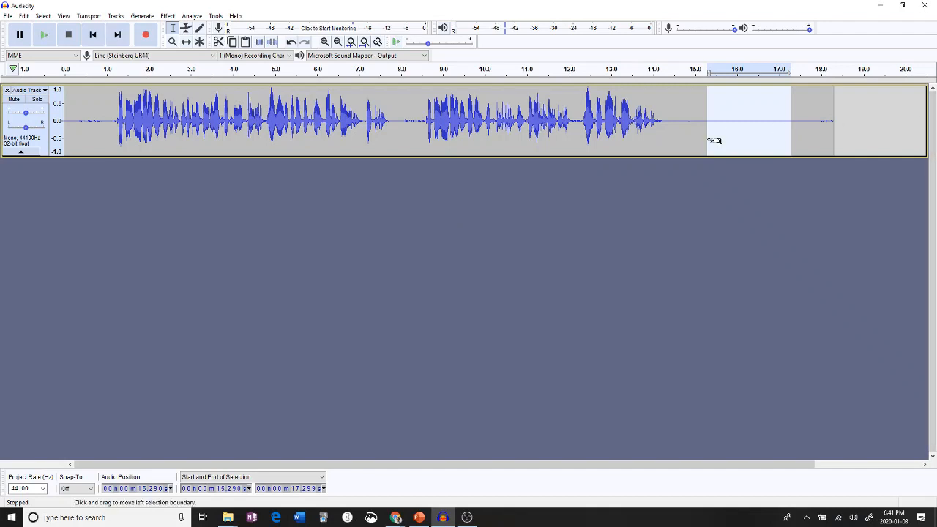
# Apply Noise Reduction to the entire track with 12 dB reduction, sensitivity 6.00 and 3 frequency smoothing bands.
pyautogui.hotkey('ctrl', 'a')
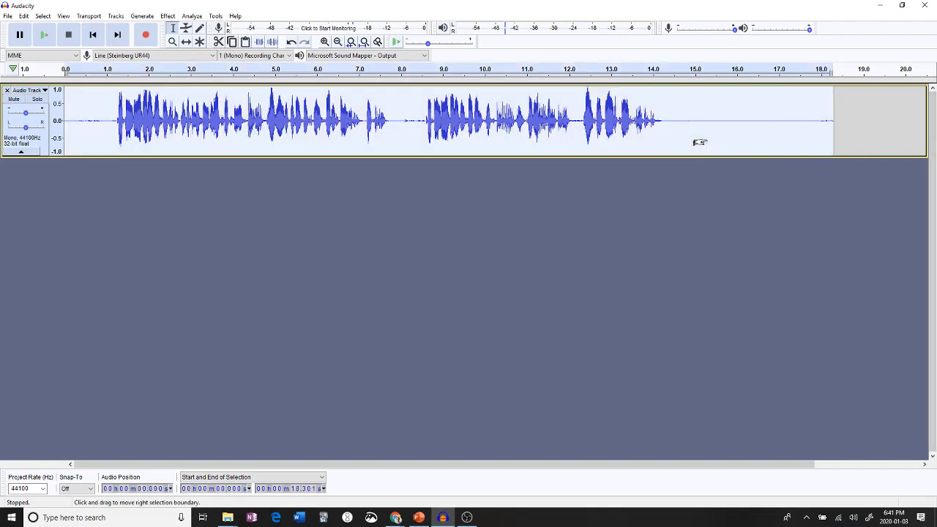
pyautogui.click(168, 17)
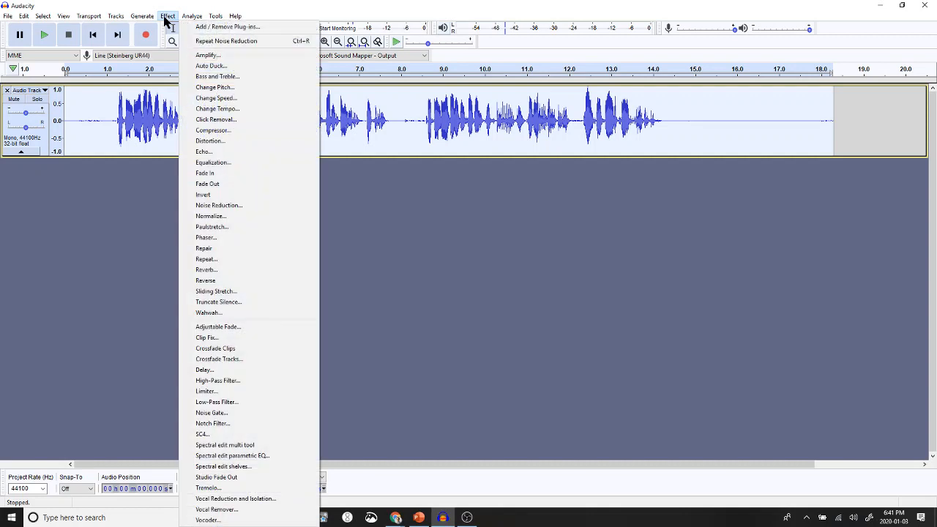
pyautogui.click(229, 206)
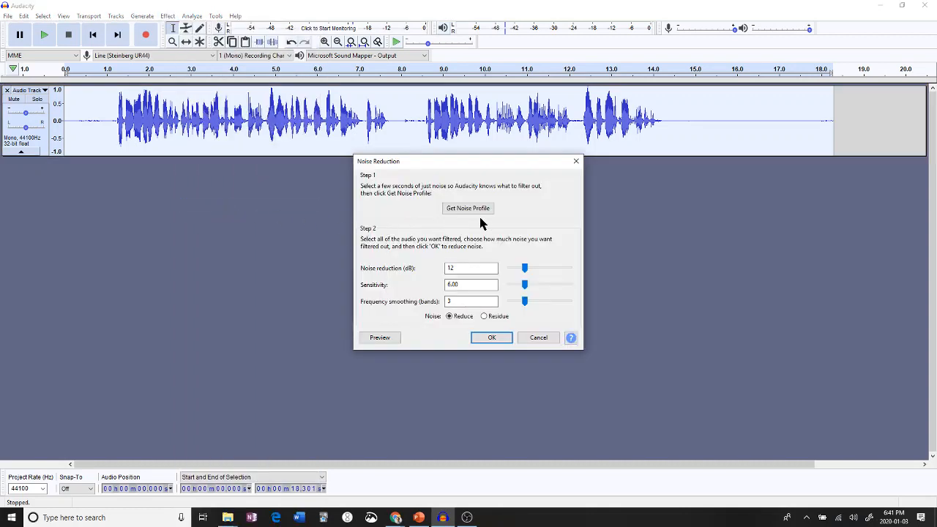
pyautogui.click(483, 338)
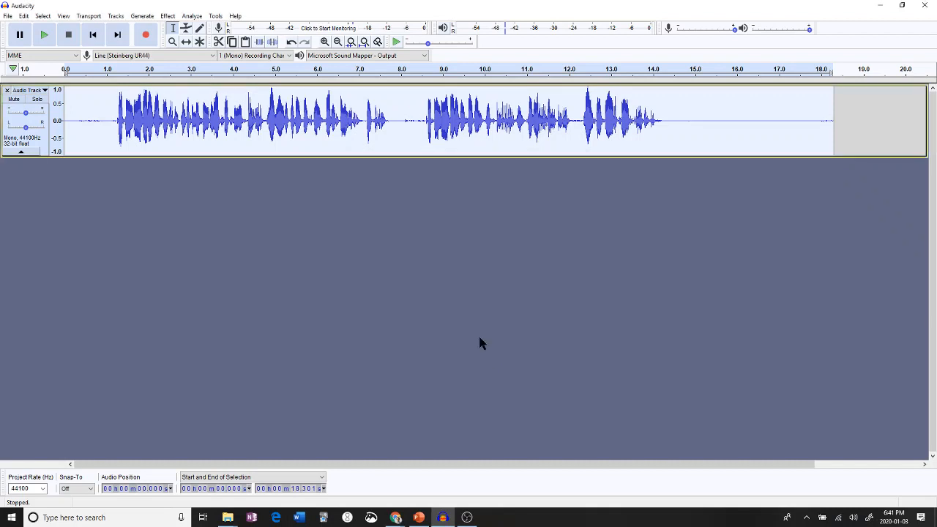
# Play back the silent stretch from about 15.1 to 17.3 seconds to check the remaining background noise.
pyautogui.click(732, 115)
pyautogui.moveTo(697, 117); pyautogui.dragTo(790, 117)
pyautogui.click(45, 35)
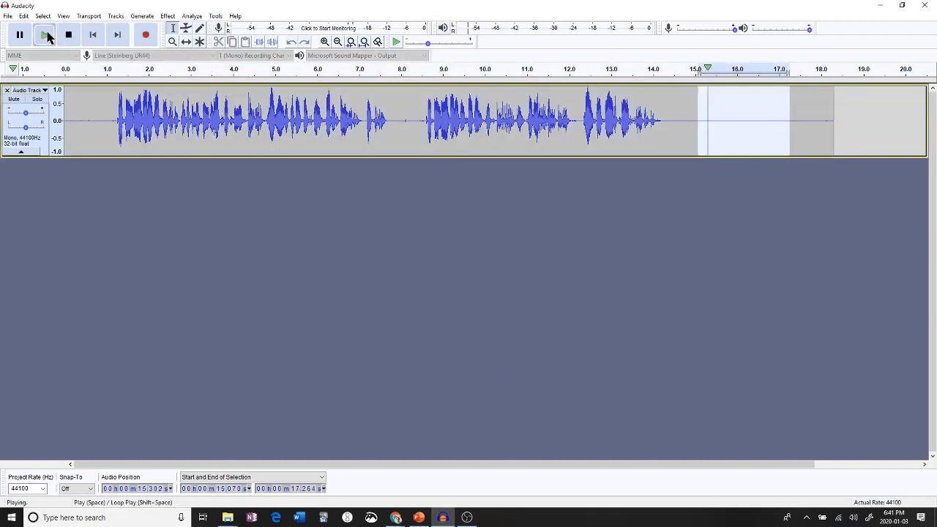
pyautogui.click(69, 35)
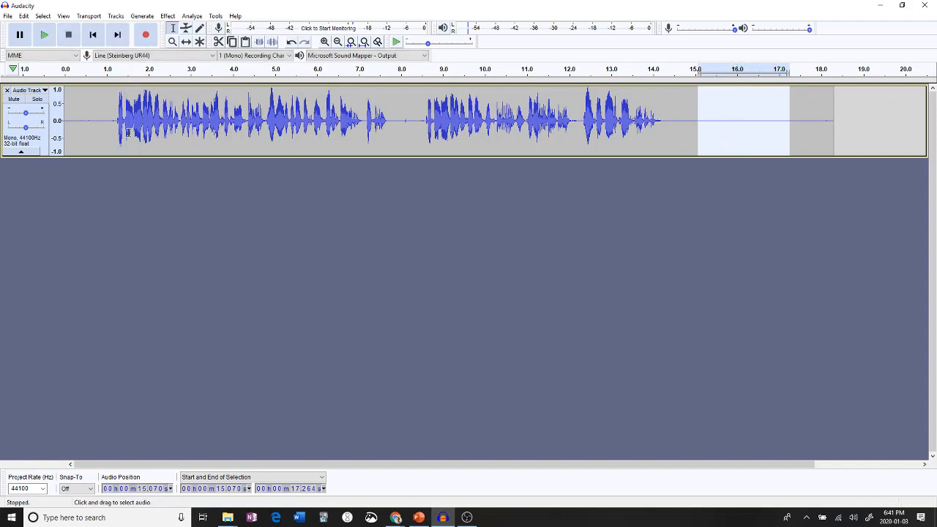
# Compress the entire track with a -10 dB threshold, -40 dB noise floor, 1.5:1 ratio, 0.20 s attack, 1.0 s release and make-up gain.
pyautogui.click(217, 127)
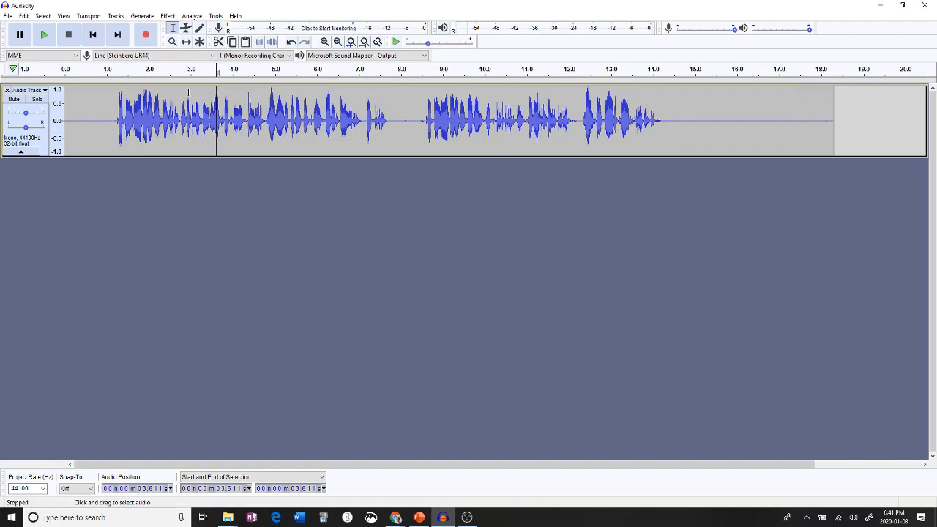
pyautogui.hotkey('ctrl', 'a')
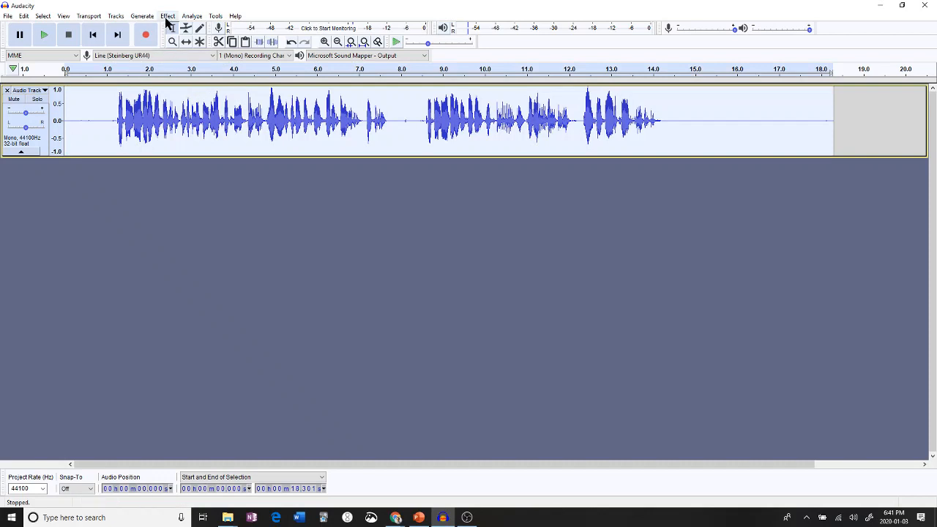
pyautogui.click(167, 17)
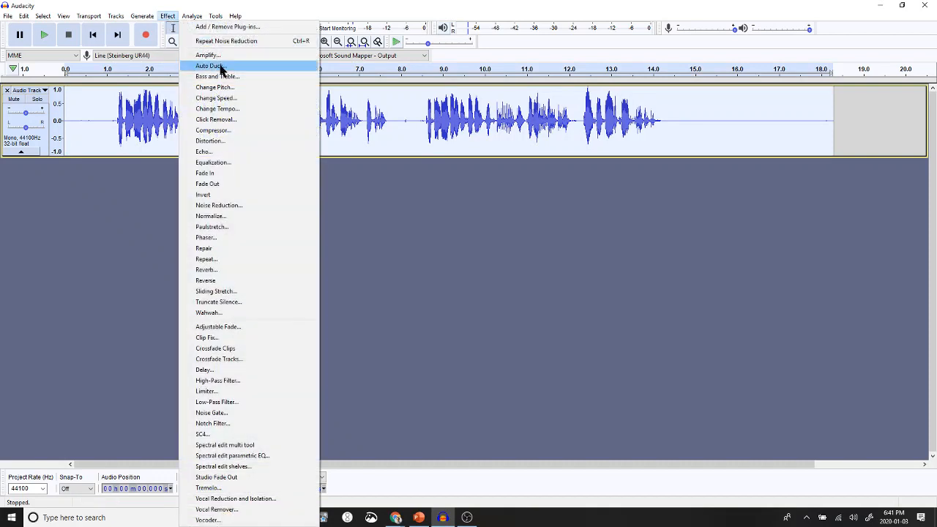
pyautogui.click(248, 132)
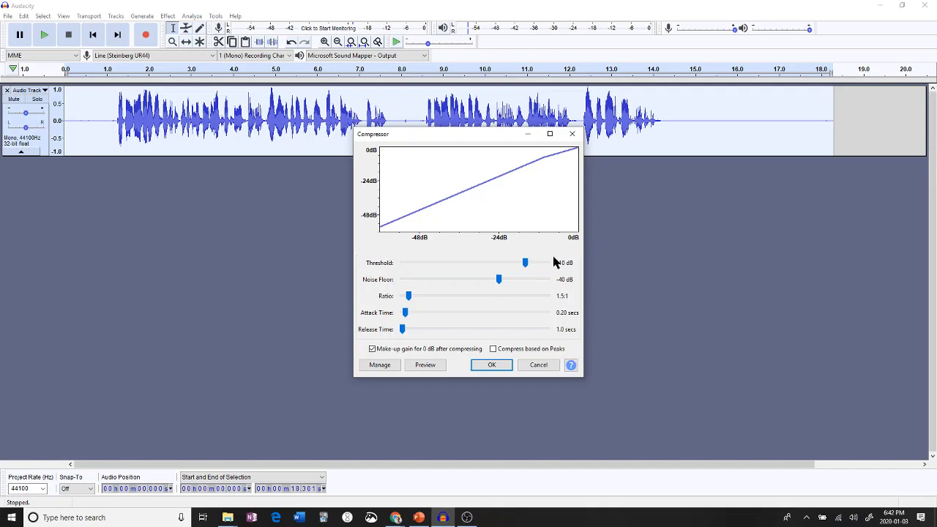
pyautogui.click(492, 364)
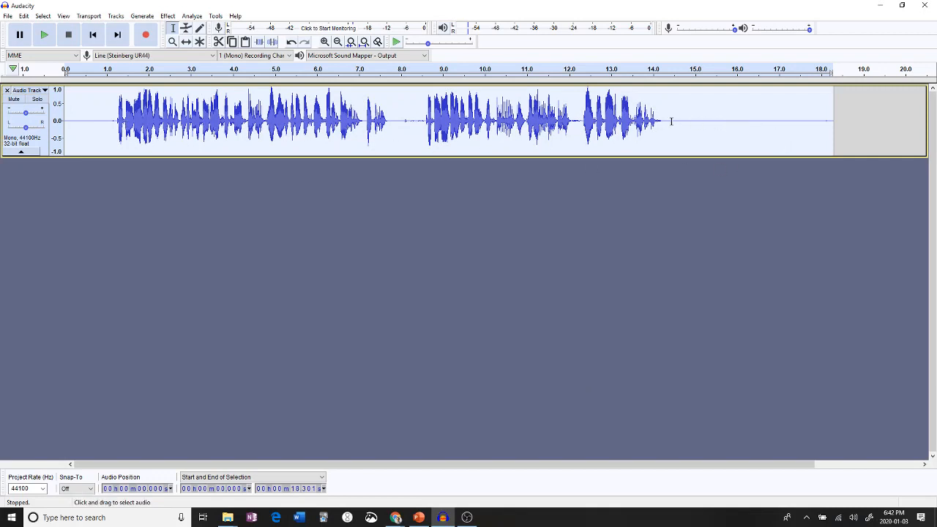
# Delete the silence of about 1.1 seconds before the first spoken words.
pyautogui.click(109, 122)
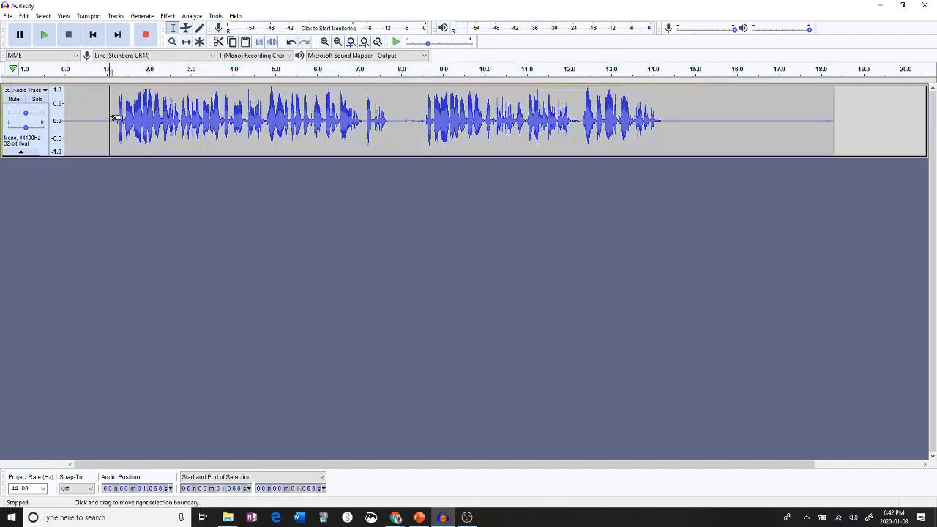
pyautogui.moveTo(112, 114); pyautogui.dragTo(24, 112)
pyautogui.press('Delete')
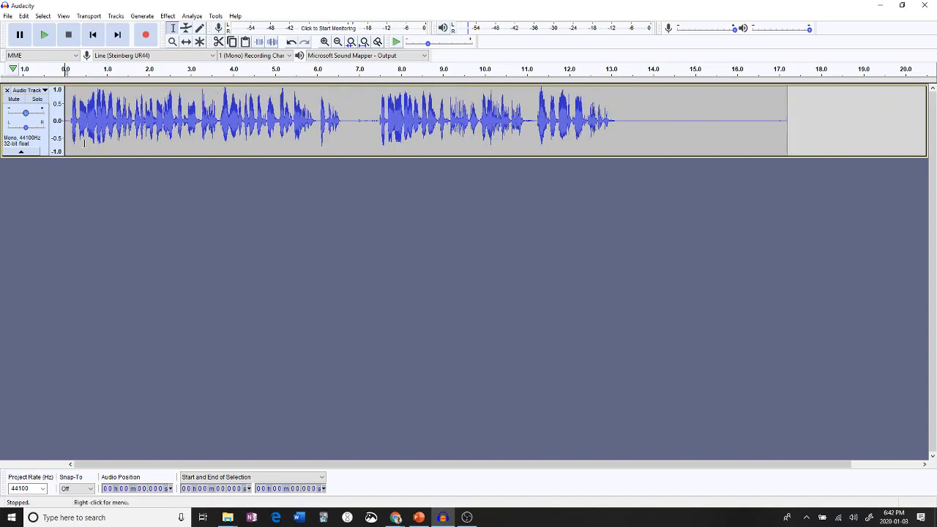
# Import the PedsCases Intro Clip.m4a audio file as a second track.
pyautogui.click(7, 16)
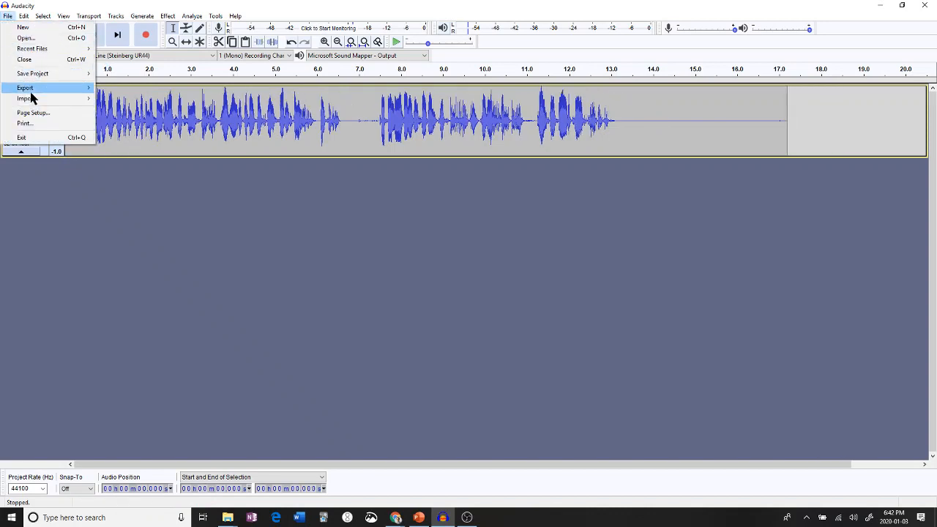
pyautogui.moveTo(31, 100)
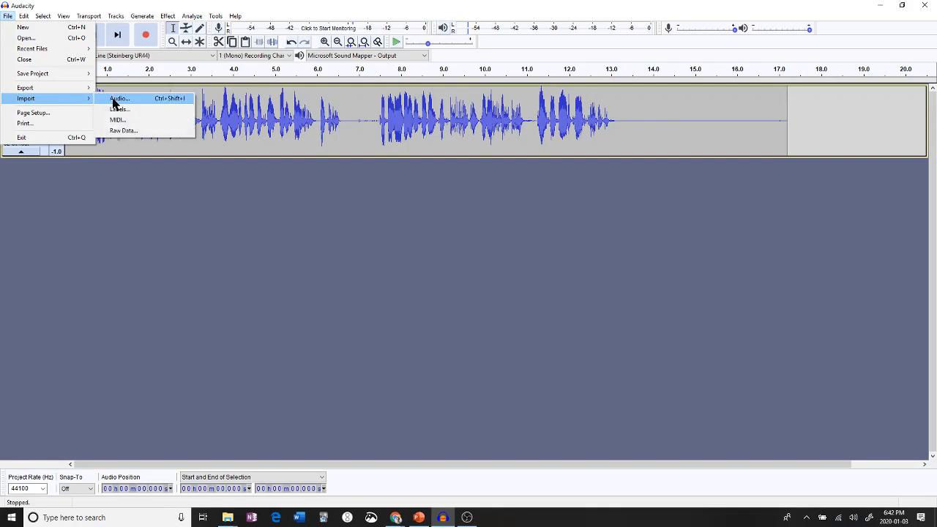
pyautogui.click(117, 99)
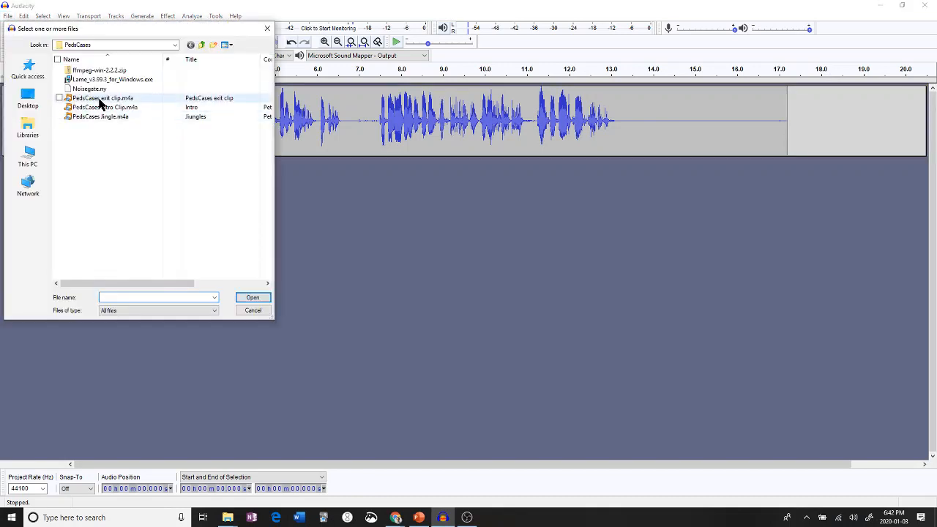
pyautogui.doubleClick(104, 108)
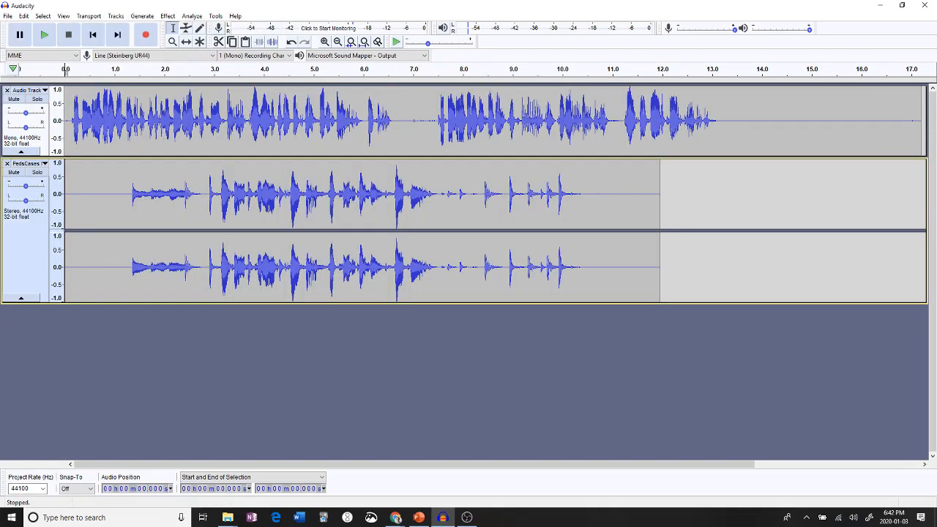
# Switch to the browser and examine the manual's sections on installing the FFmpeg Import/Export Library and LAME on Windows.
pyautogui.hotkey('alt', 'Tab')
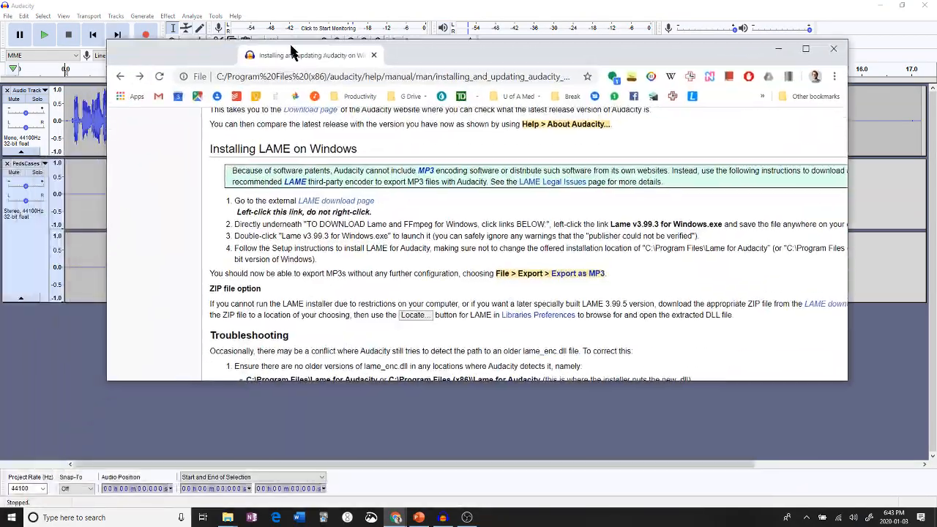
pyautogui.scroll(10, 542, 304)
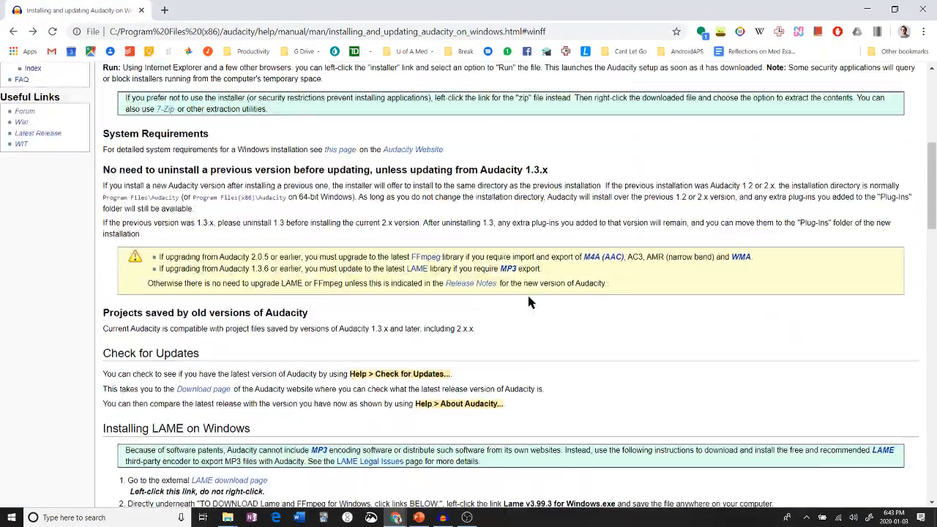
pyautogui.scroll(-12, 528, 300)
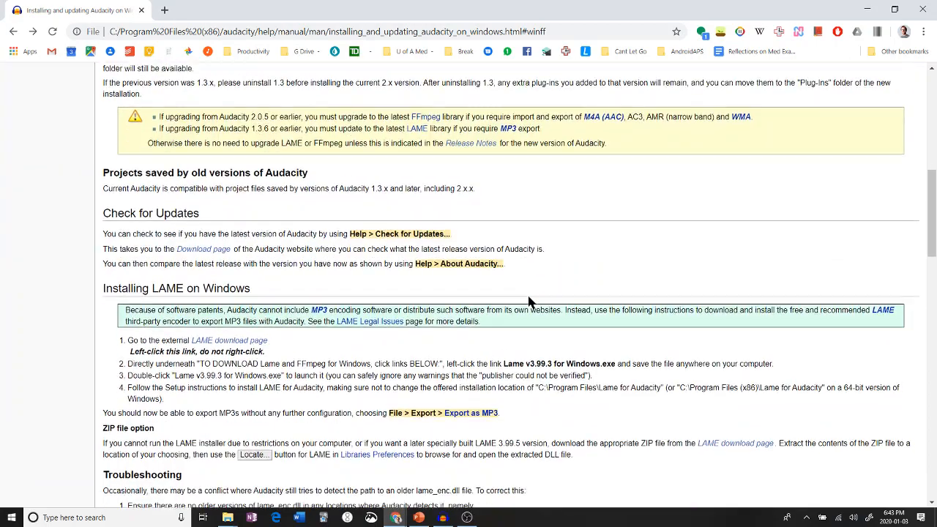
pyautogui.scroll(-1, 528, 300)
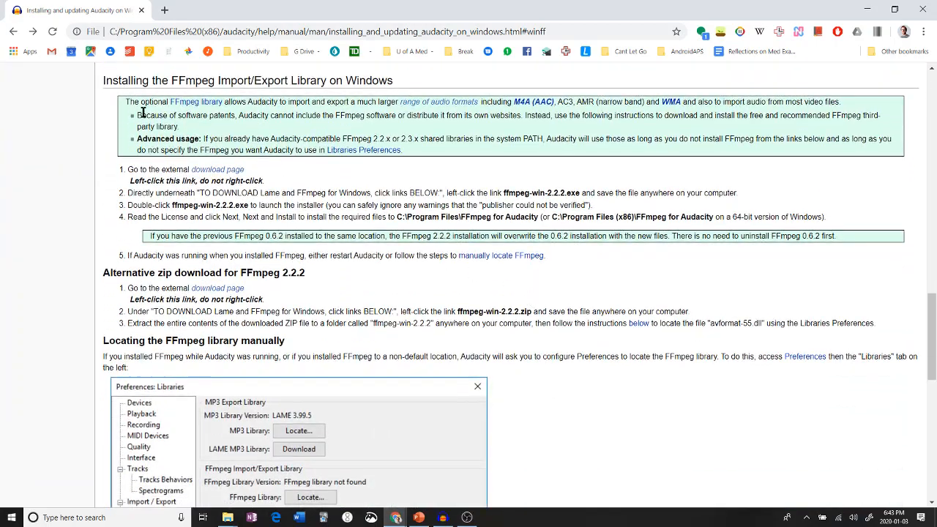
pyautogui.moveTo(127, 80); pyautogui.dragTo(379, 82)
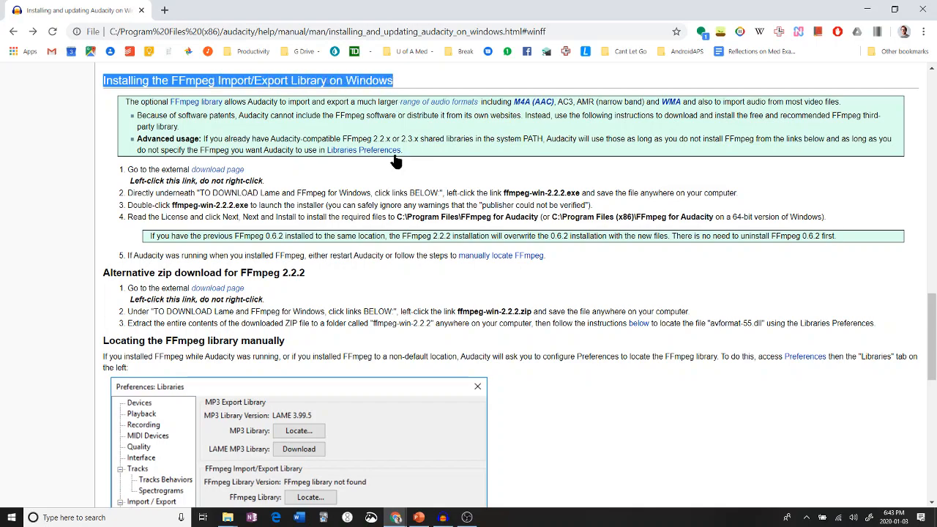
pyautogui.scroll(15, 394, 162)
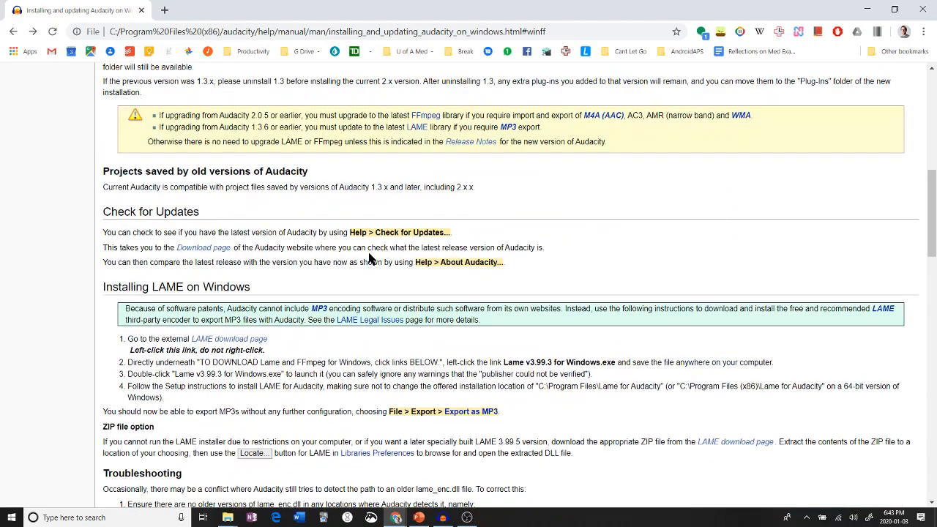
pyautogui.scroll(-2, 370, 258)
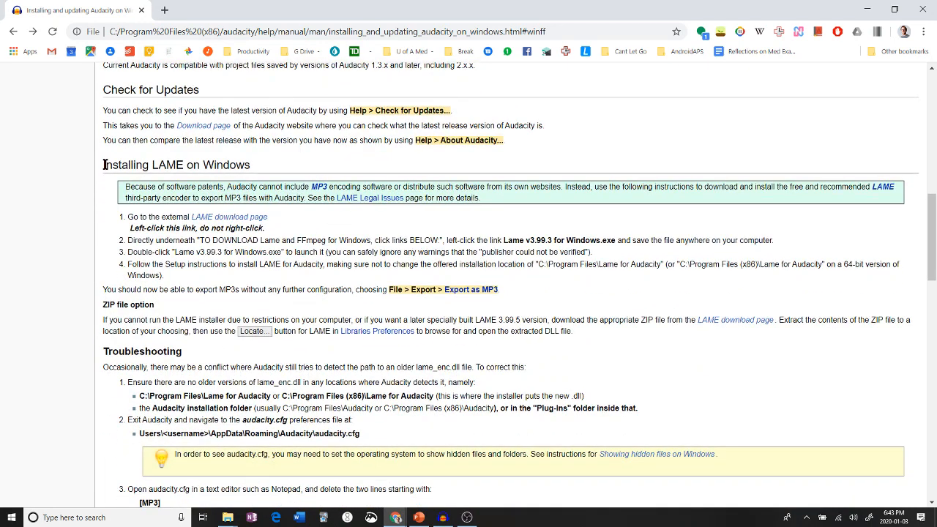
pyautogui.moveTo(105, 165); pyautogui.dragTo(255, 167)
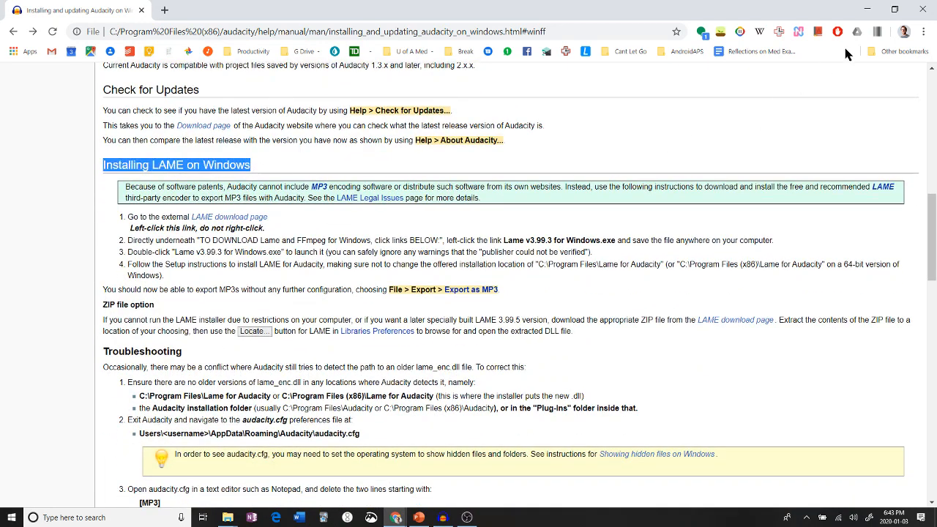
pyautogui.click(866, 10)
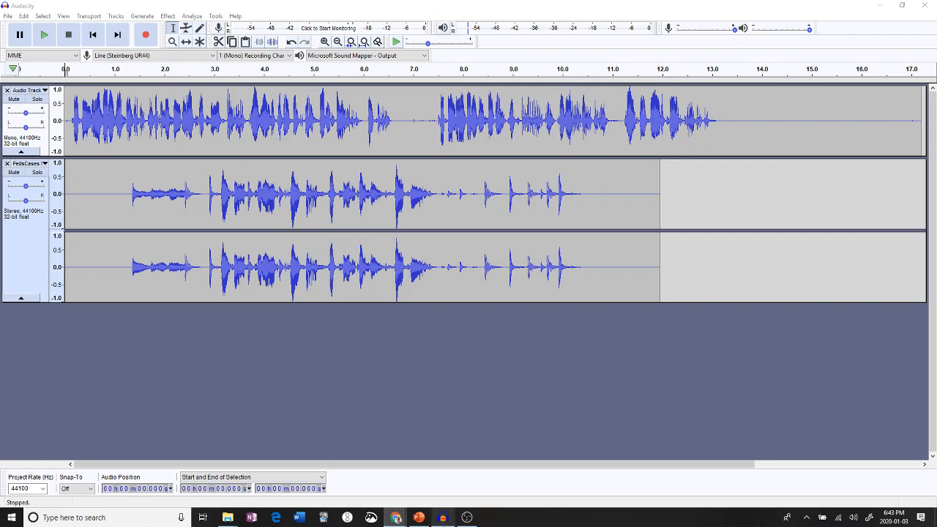
# Reopen the manual page in the browser, examine its title and introduction on installing Audacity on Windows, and return to Audacity.
pyautogui.moveTo(399, 520)
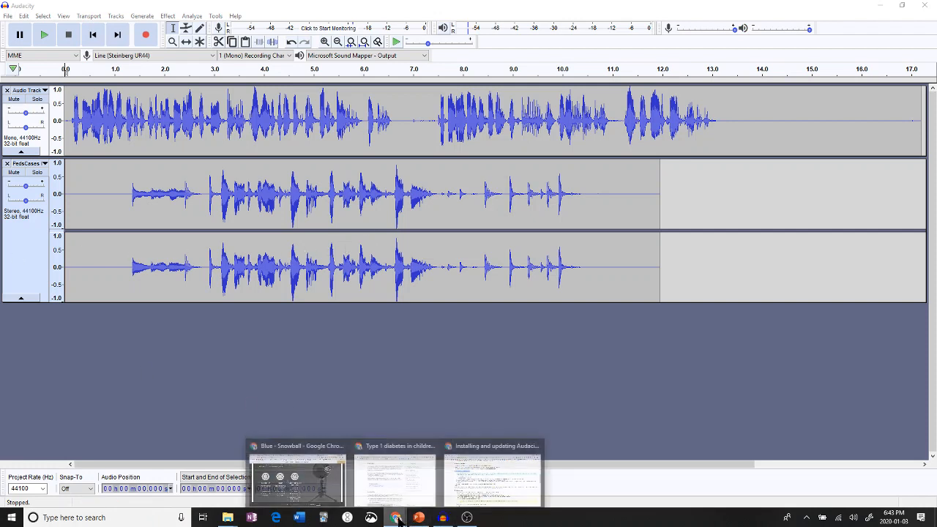
pyautogui.click(485, 484)
pyautogui.scroll(1, 341, 280)
pyautogui.scroll(10, 341, 280)
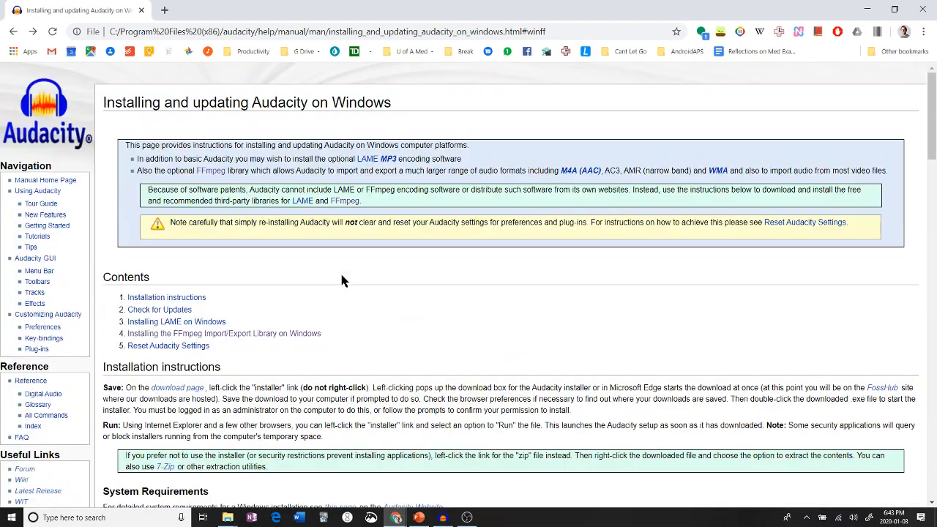
pyautogui.moveTo(106, 104); pyautogui.dragTo(234, 106)
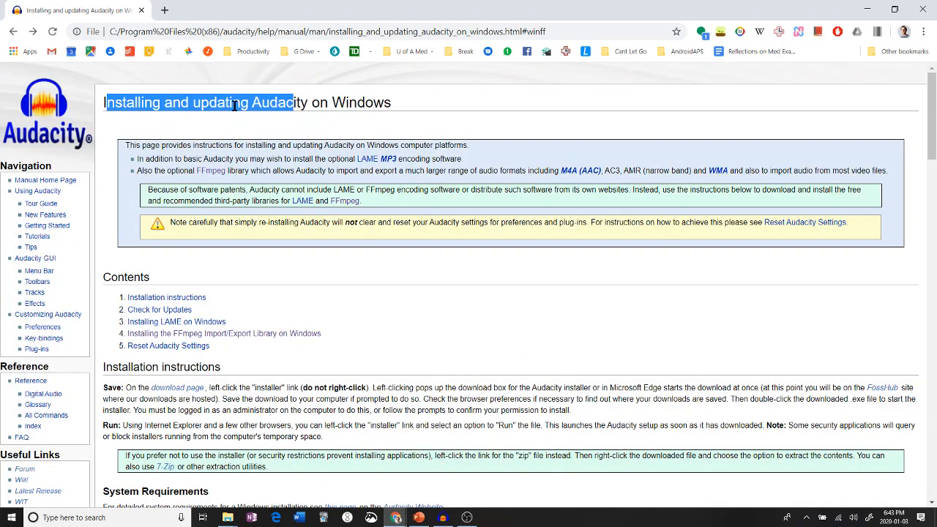
pyautogui.click(879, 12)
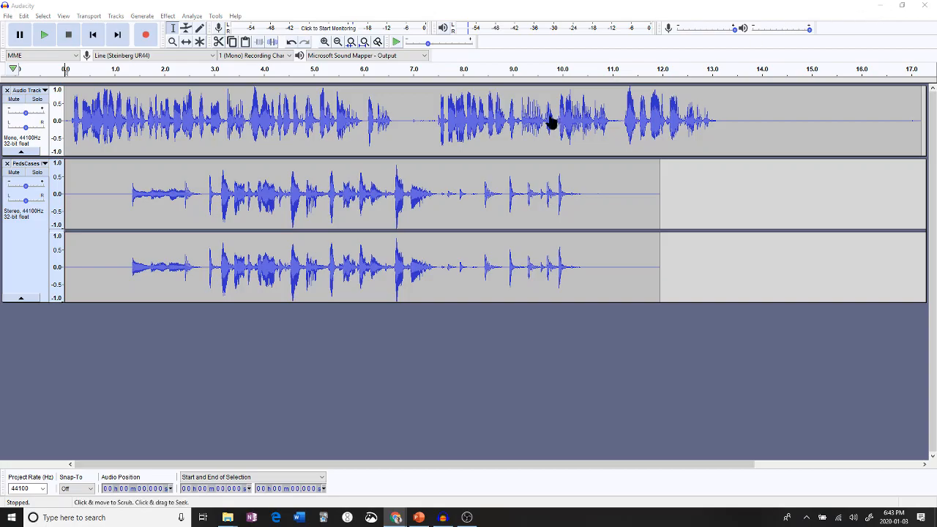
# Split the stereo PedsCases intro track into two mono tracks.
pyautogui.click(25, 223)
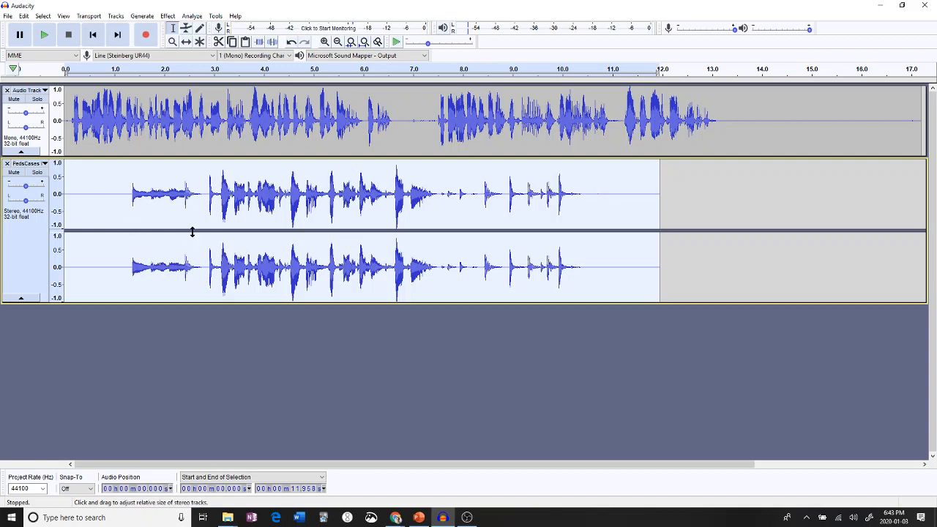
pyautogui.click(178, 132)
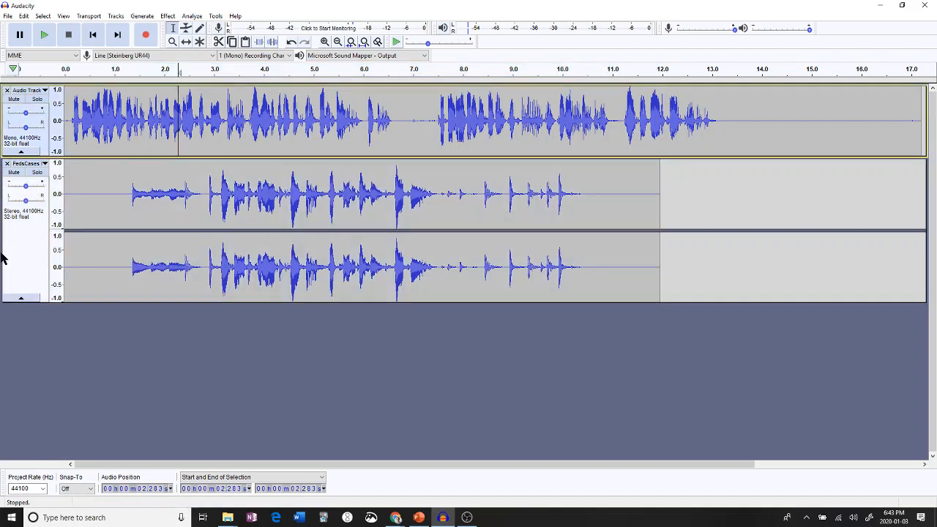
pyautogui.click(33, 250)
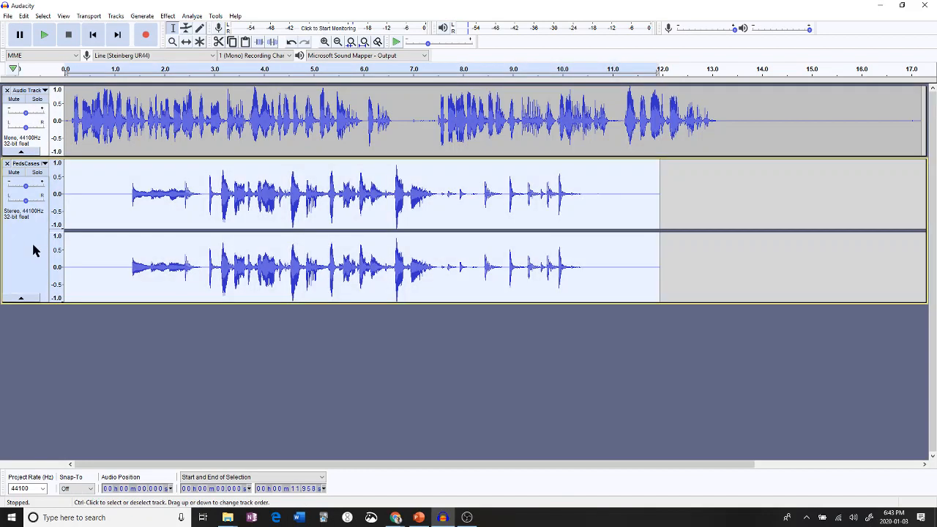
pyautogui.click(45, 164)
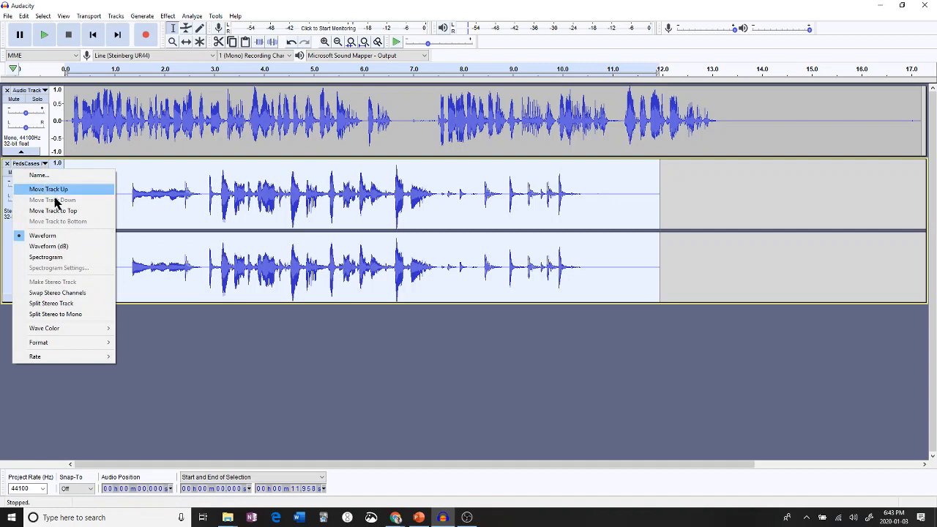
pyautogui.click(73, 314)
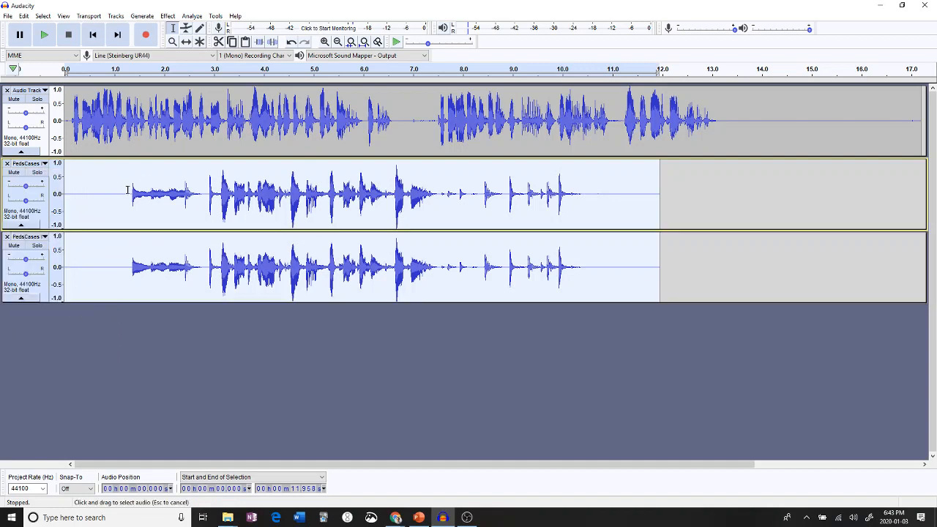
# Copy the intro audio from about 1.3 to 10.8 seconds to the start of the voice track and remove both separate intro tracks.
pyautogui.moveTo(127, 190); pyautogui.dragTo(603, 190)
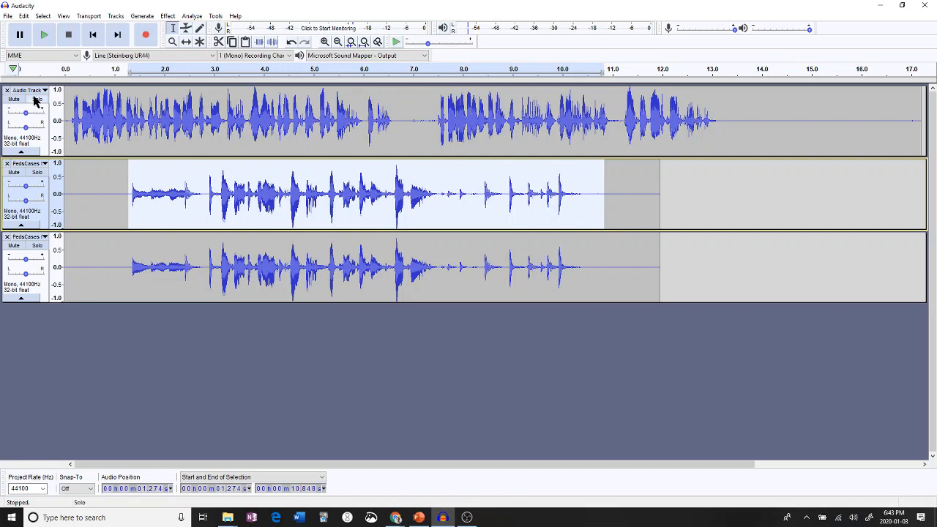
pyautogui.click(108, 111)
pyautogui.click(92, 35)
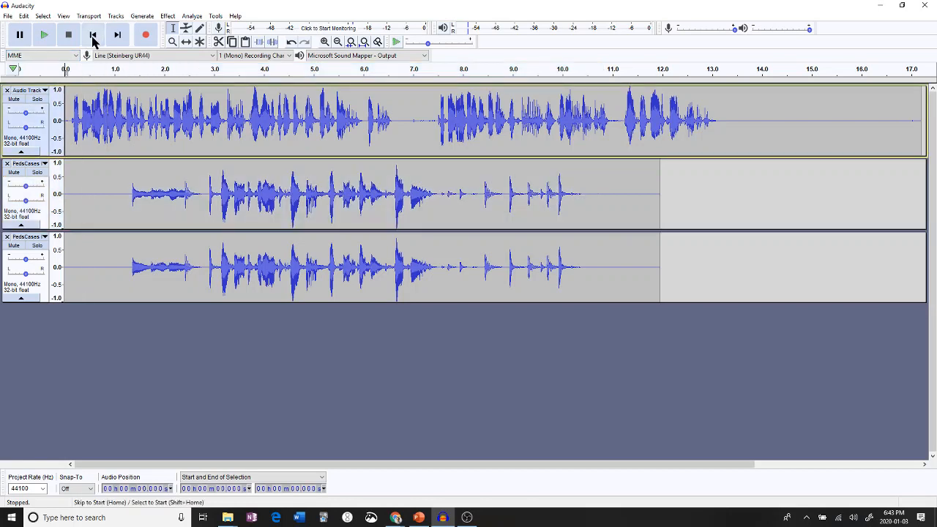
pyautogui.hotkey('ctrl', 'v')
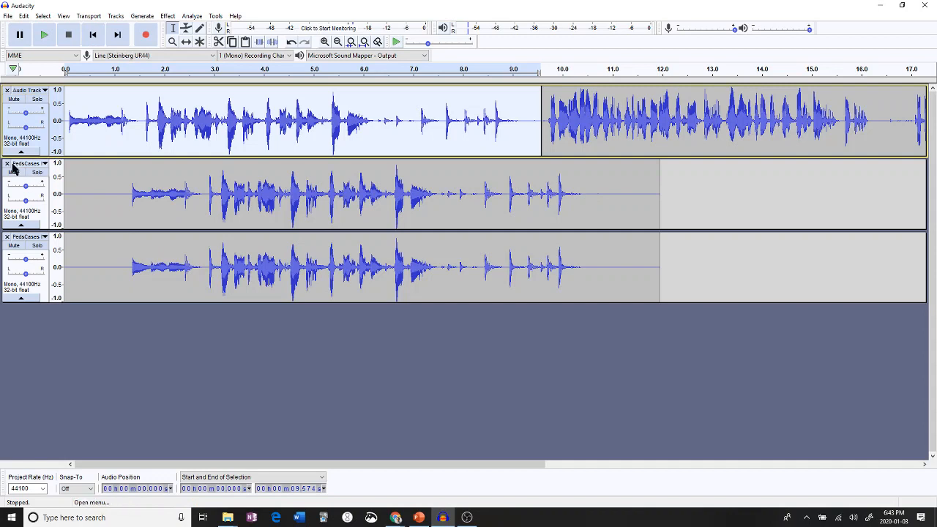
pyautogui.click(8, 166)
pyautogui.click(8, 165)
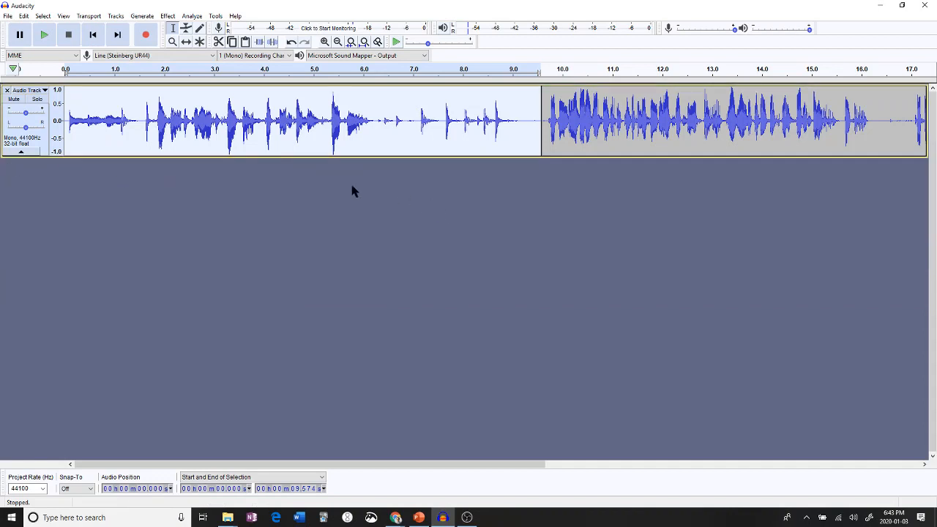
# Play back the combined track from its beginning to check the transition from the intro to the voice.
pyautogui.click(68, 115)
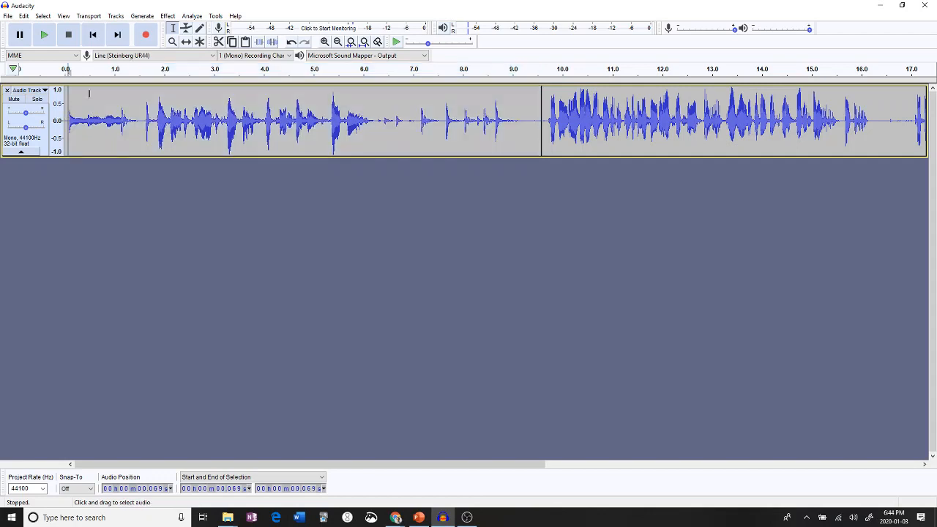
pyautogui.click(43, 34)
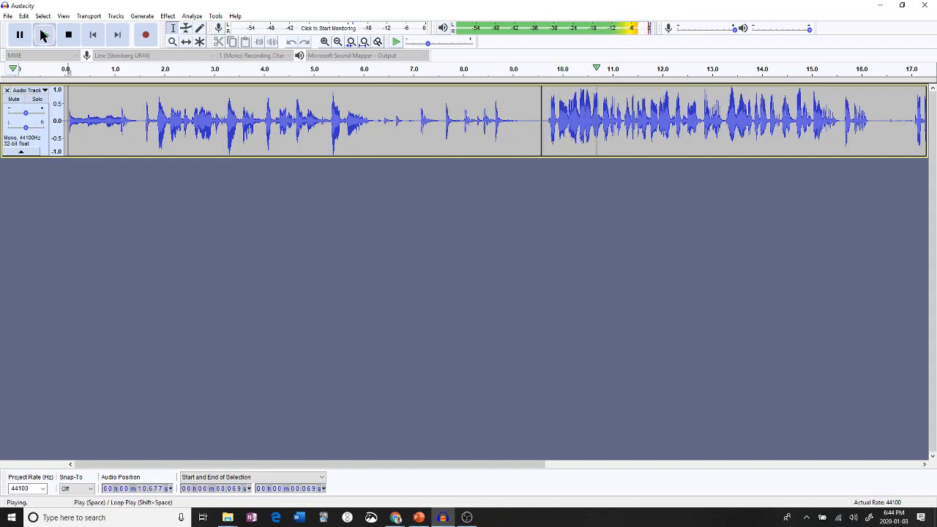
pyautogui.click(69, 42)
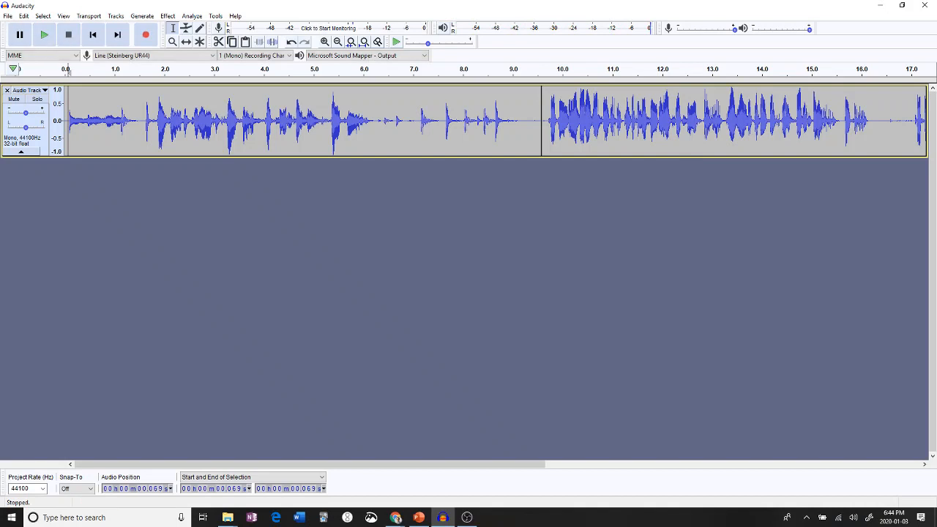
# Export the audio as an MP3 at Insane, 320 kbps quality, overwriting PedCases.mp3 and accepting the existing metadata tags.
pyautogui.click(6, 16)
pyautogui.moveTo(66, 89)
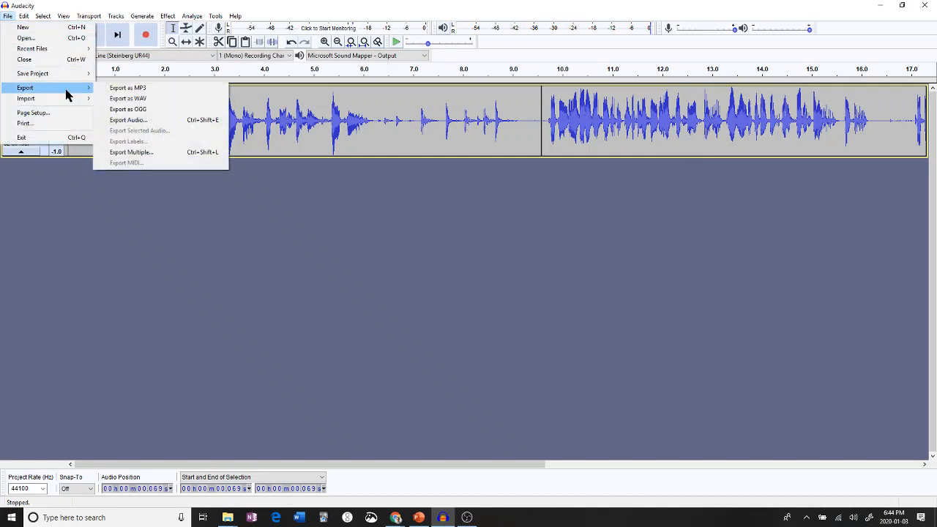
pyautogui.click(131, 88)
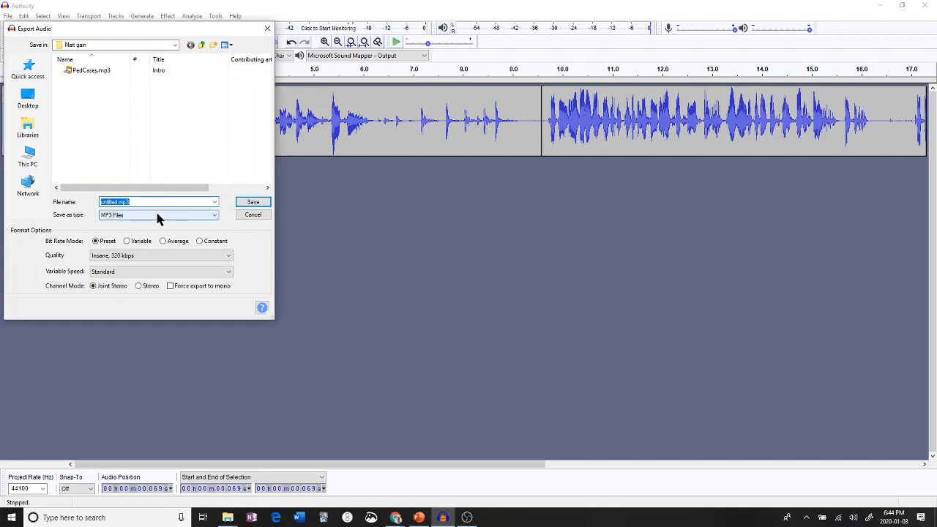
pyautogui.click(93, 71)
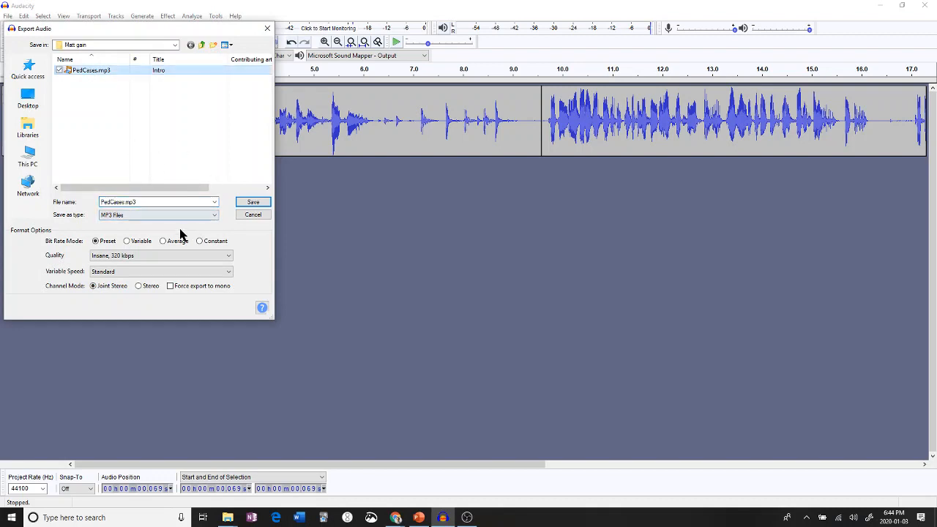
pyautogui.click(134, 255)
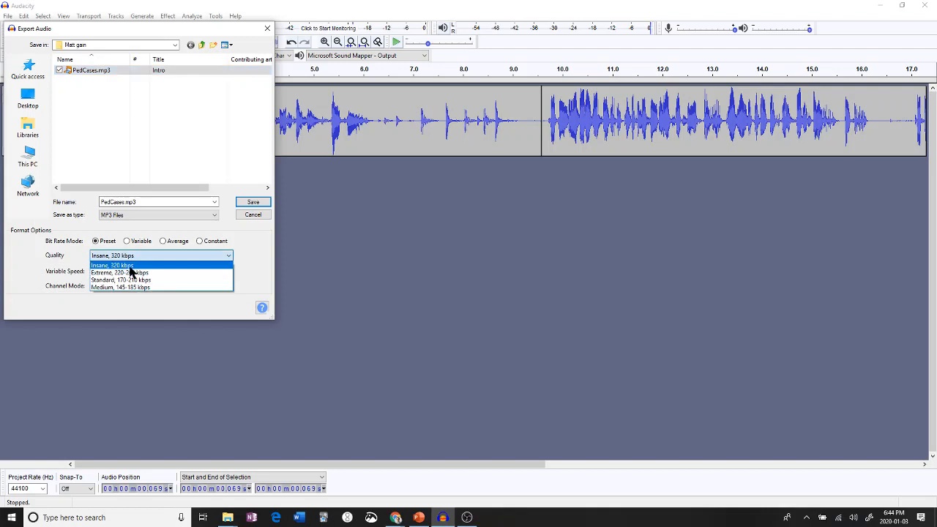
pyautogui.click(131, 266)
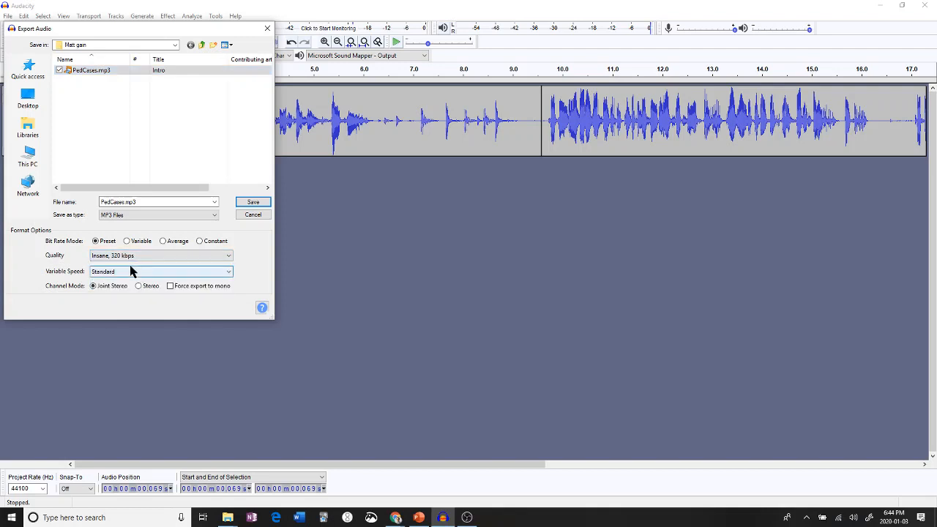
pyautogui.click(252, 203)
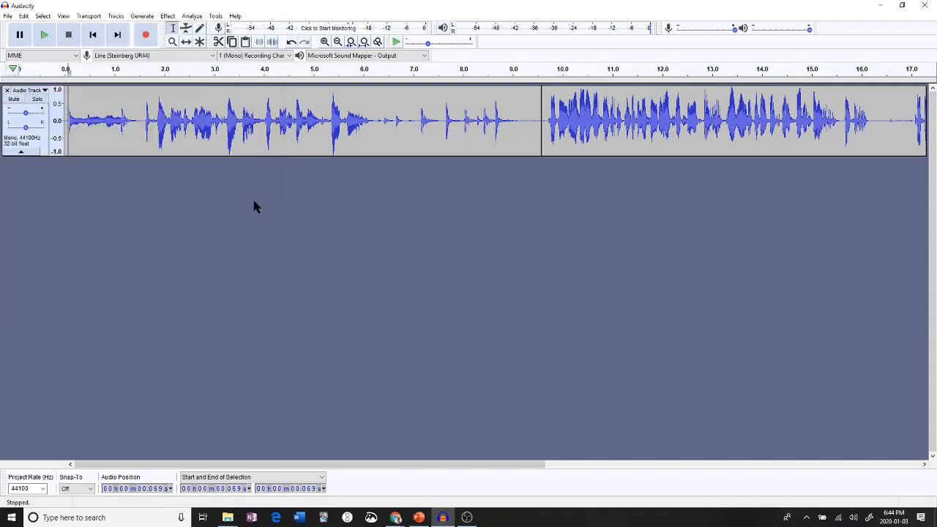
pyautogui.click(535, 257)
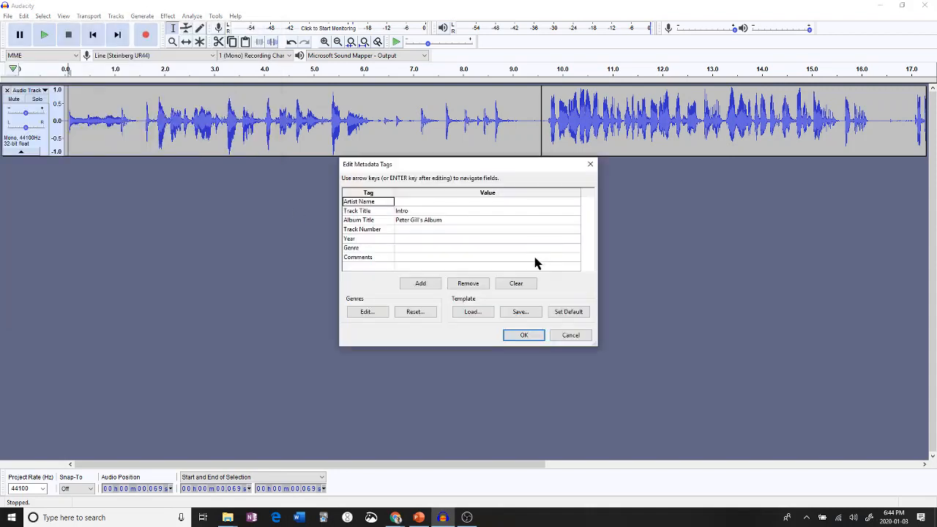
pyautogui.click(535, 334)
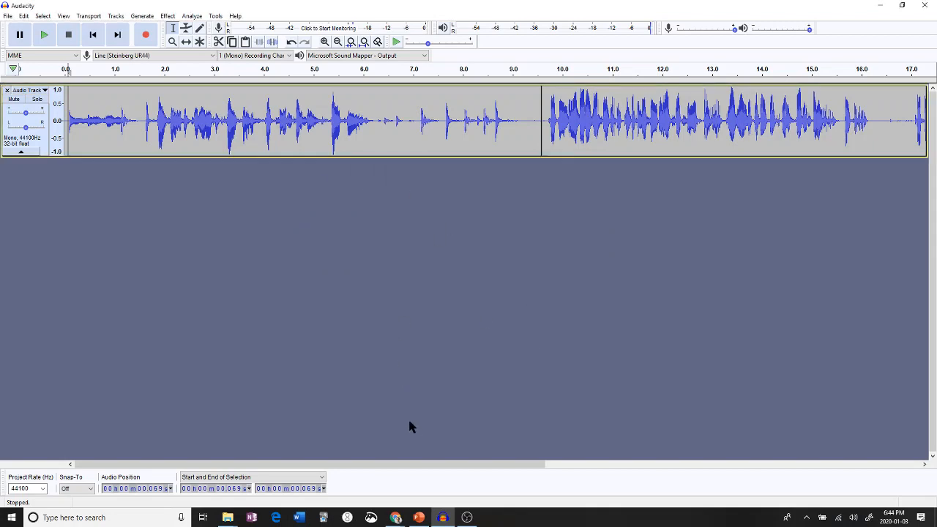
# Switch to the PowerPoint presentation and open slide 9 about other processing and Audacity plug-ins.
pyautogui.click(421, 519)
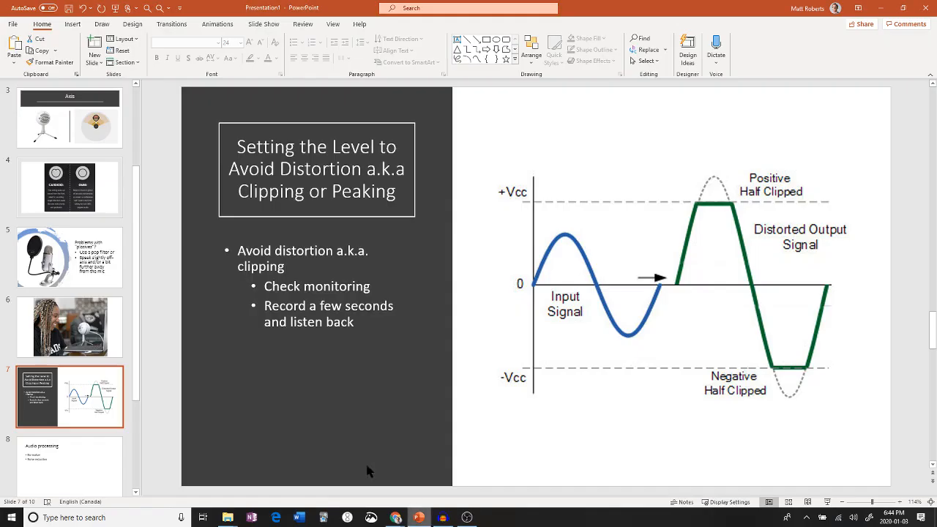
pyautogui.scroll(-3, 80, 380)
pyautogui.click(78, 386)
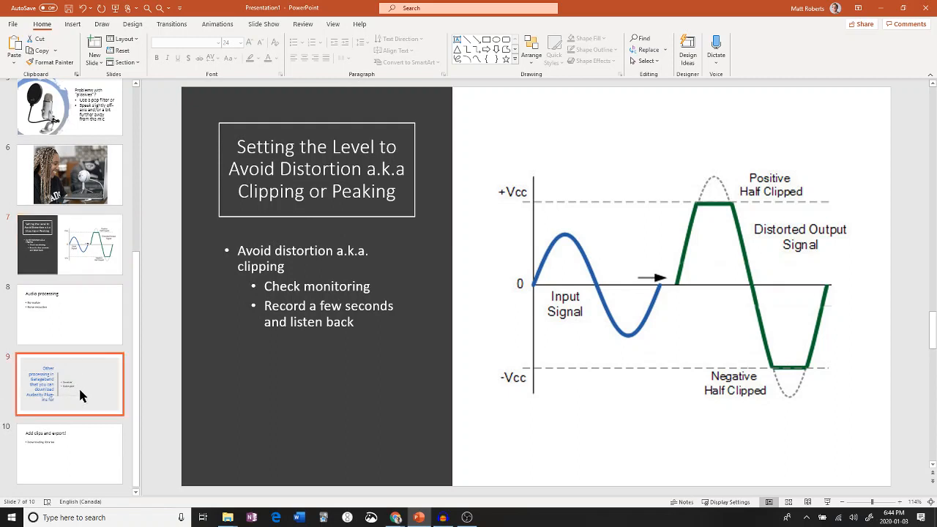